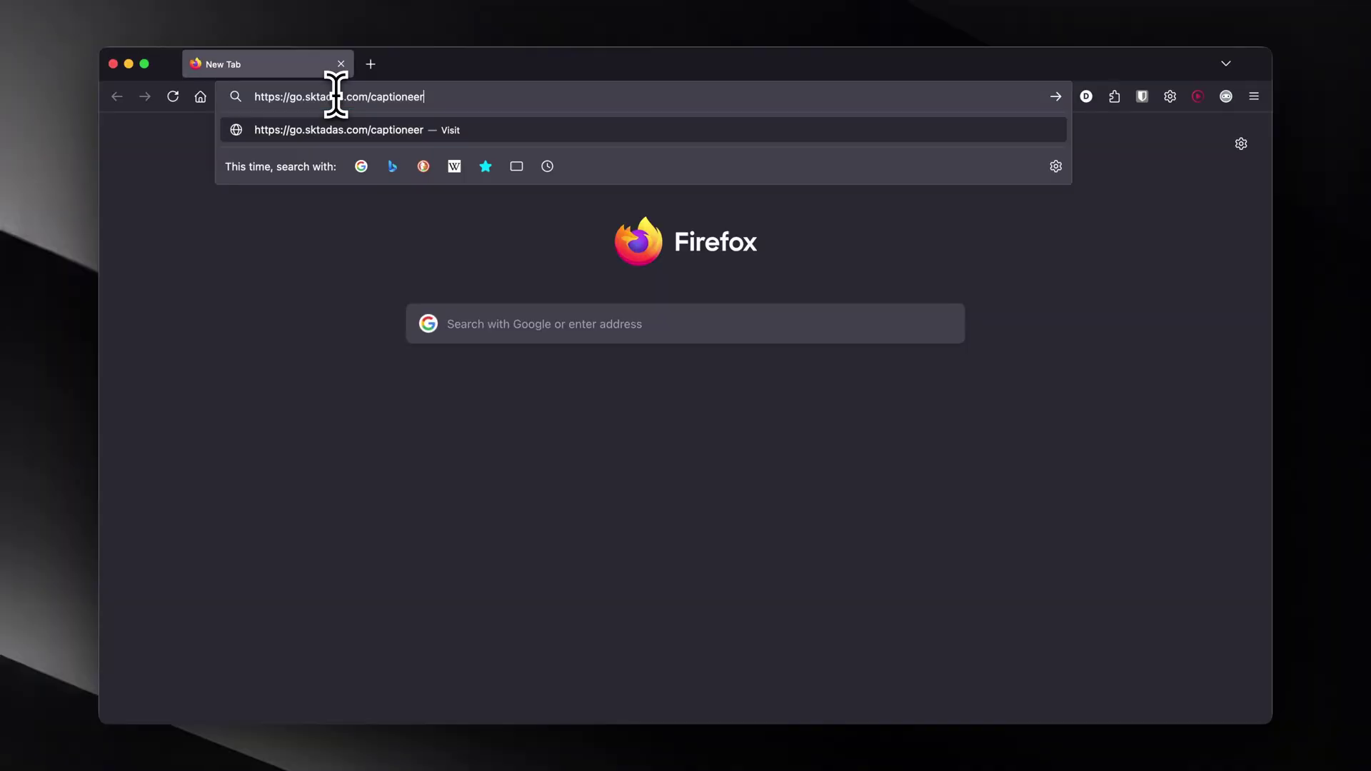
- Submit a free Captioneer trial order with the e-mail, then download the macOS ZXP/UXP Installer
{"action": "key", "text": "Return"}
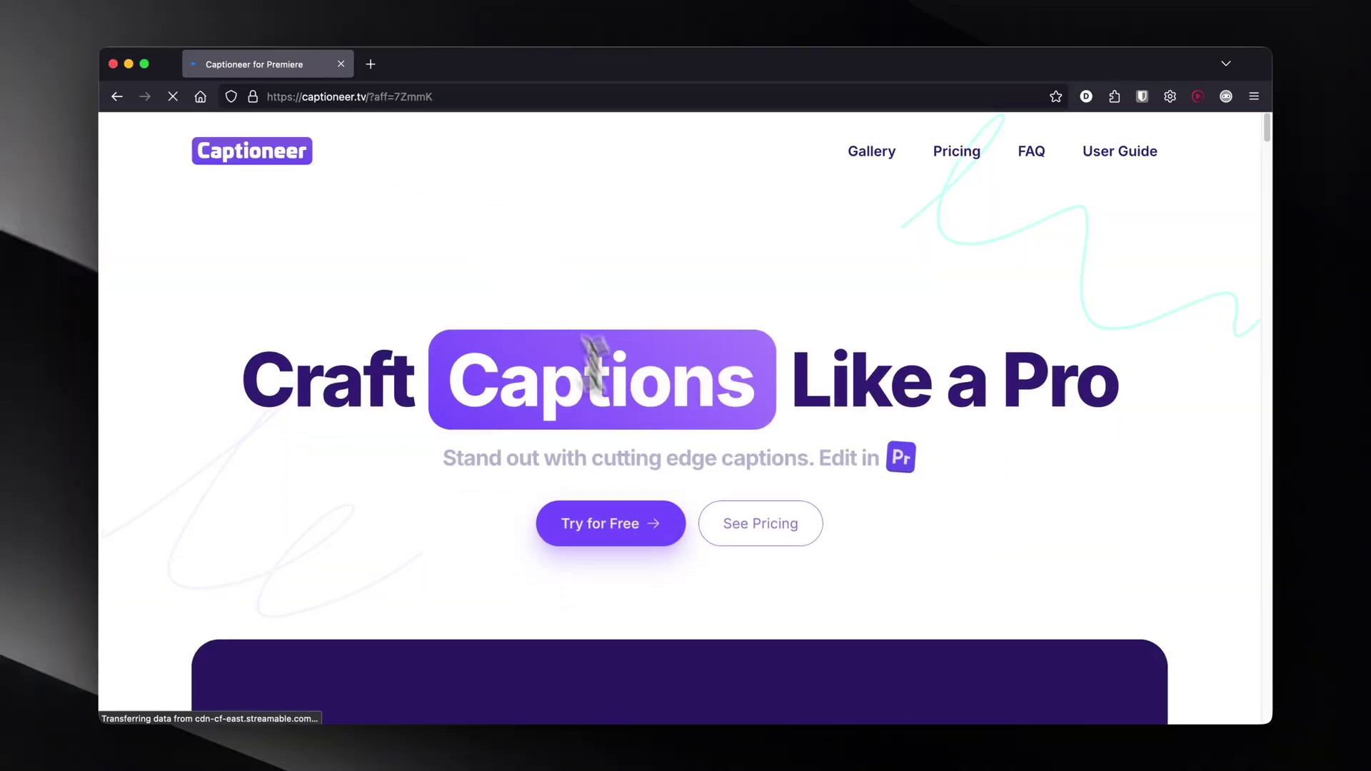
{"action": "left_click", "coordinate": [604, 538]}
{"action": "left_click", "coordinate": [851, 301]}
{"action": "left_click", "coordinate": [954, 327]}
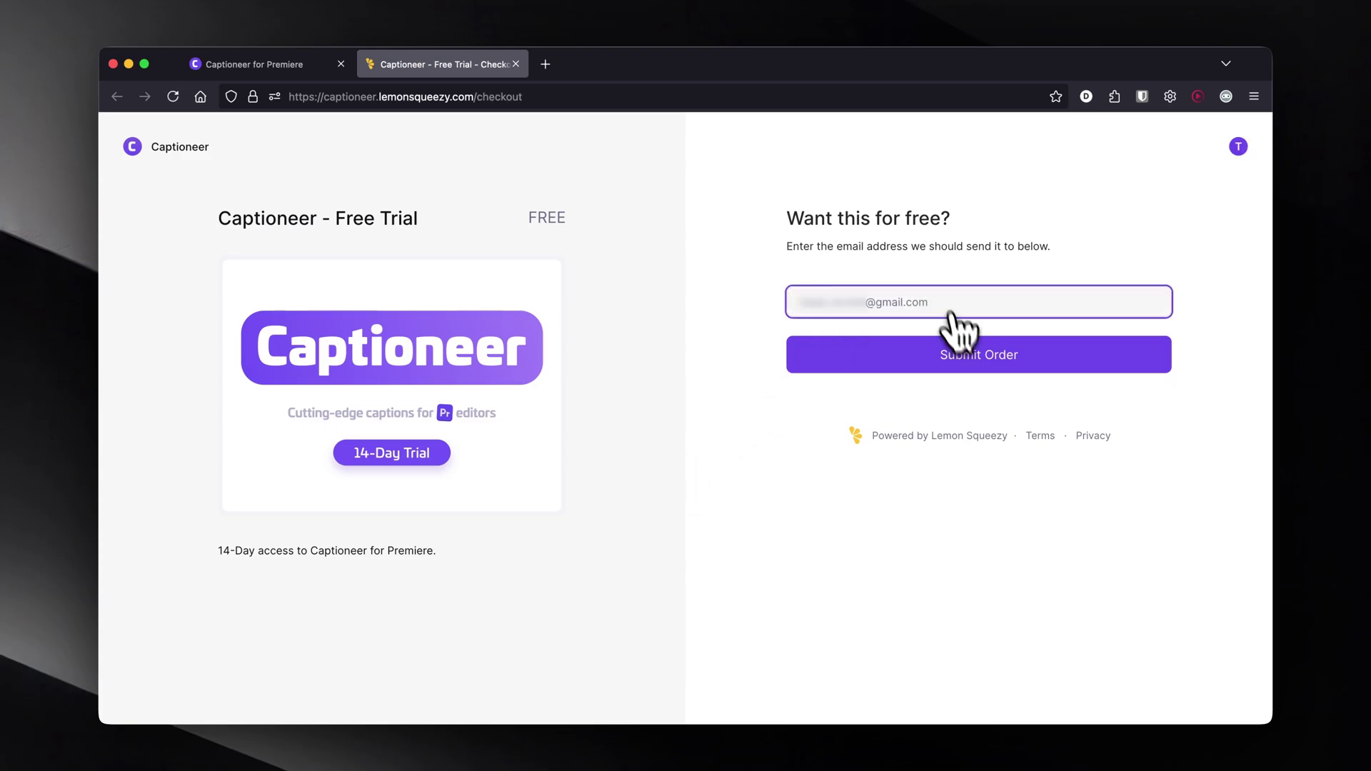
{"action": "left_click", "coordinate": [972, 361]}
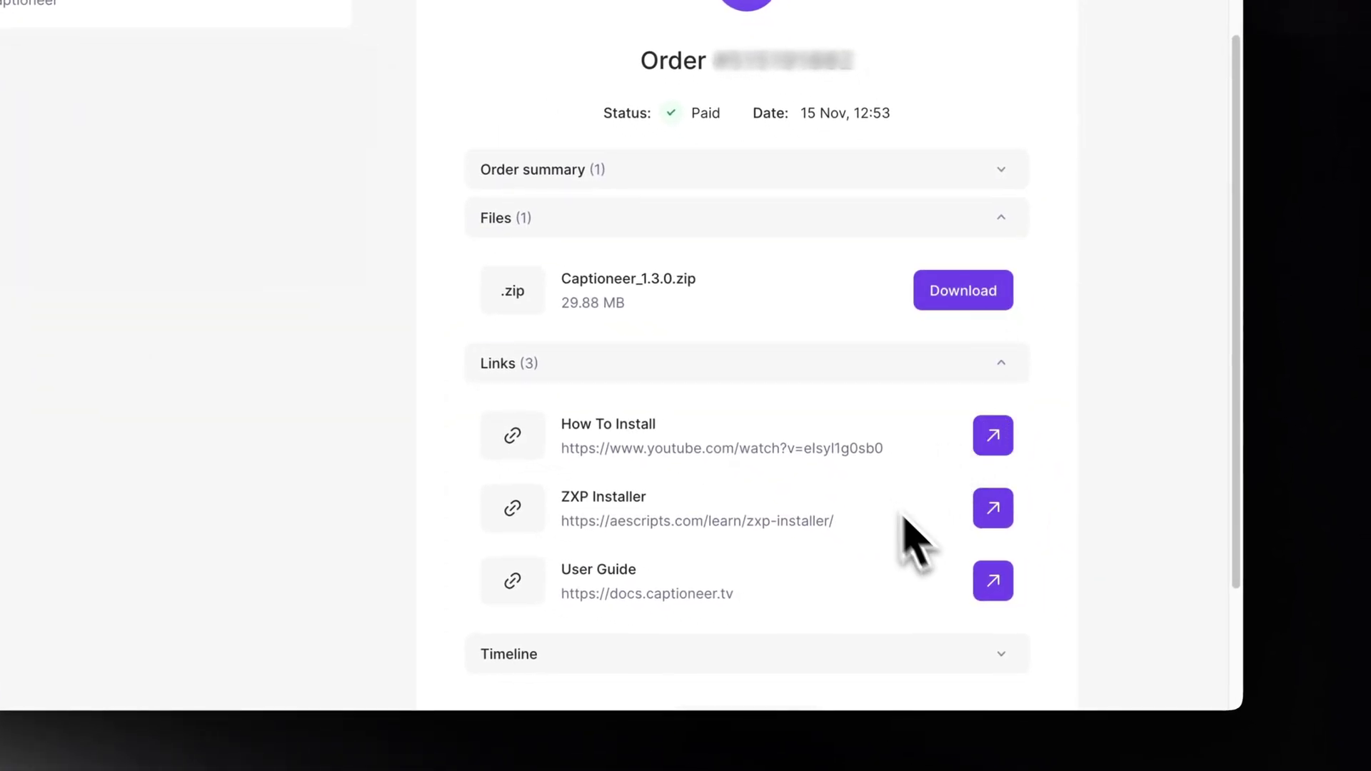
{"action": "left_click", "coordinate": [992, 508]}
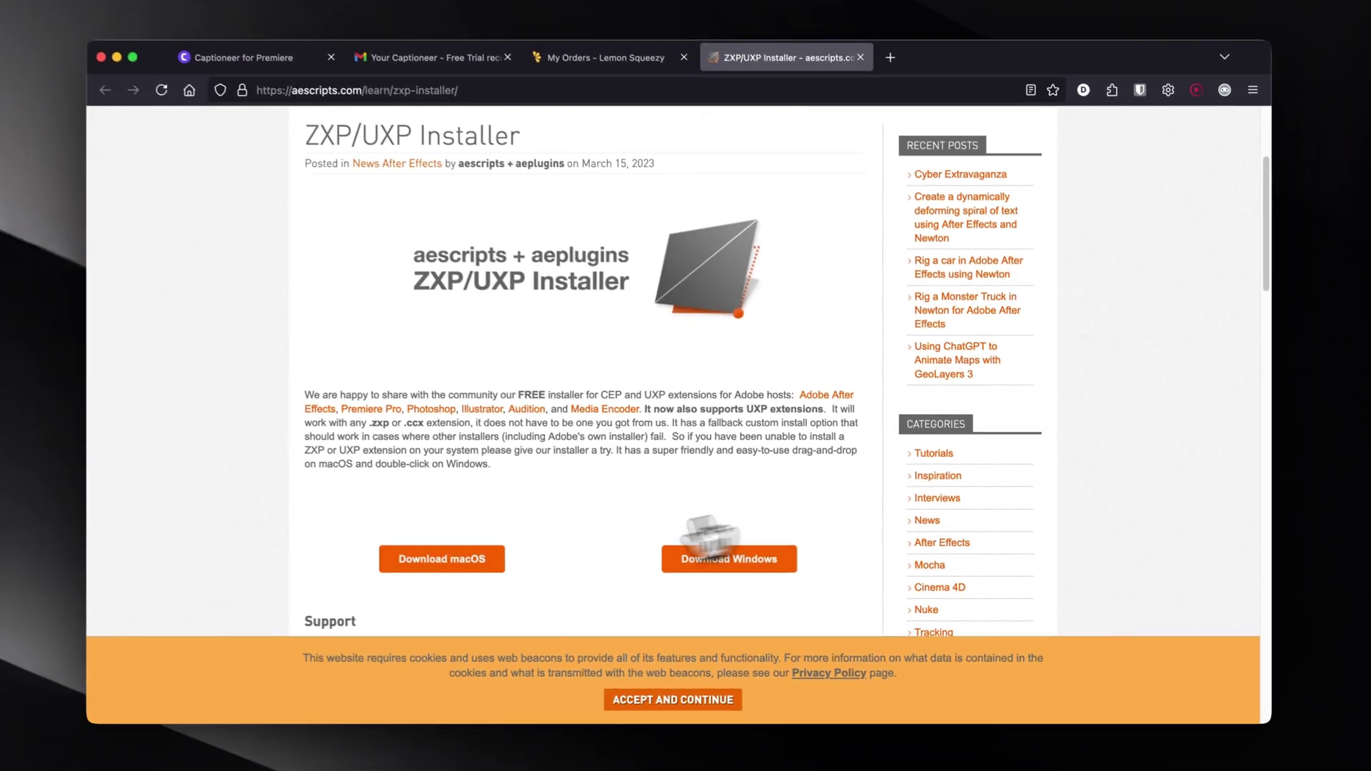
{"action": "left_click", "coordinate": [462, 559]}
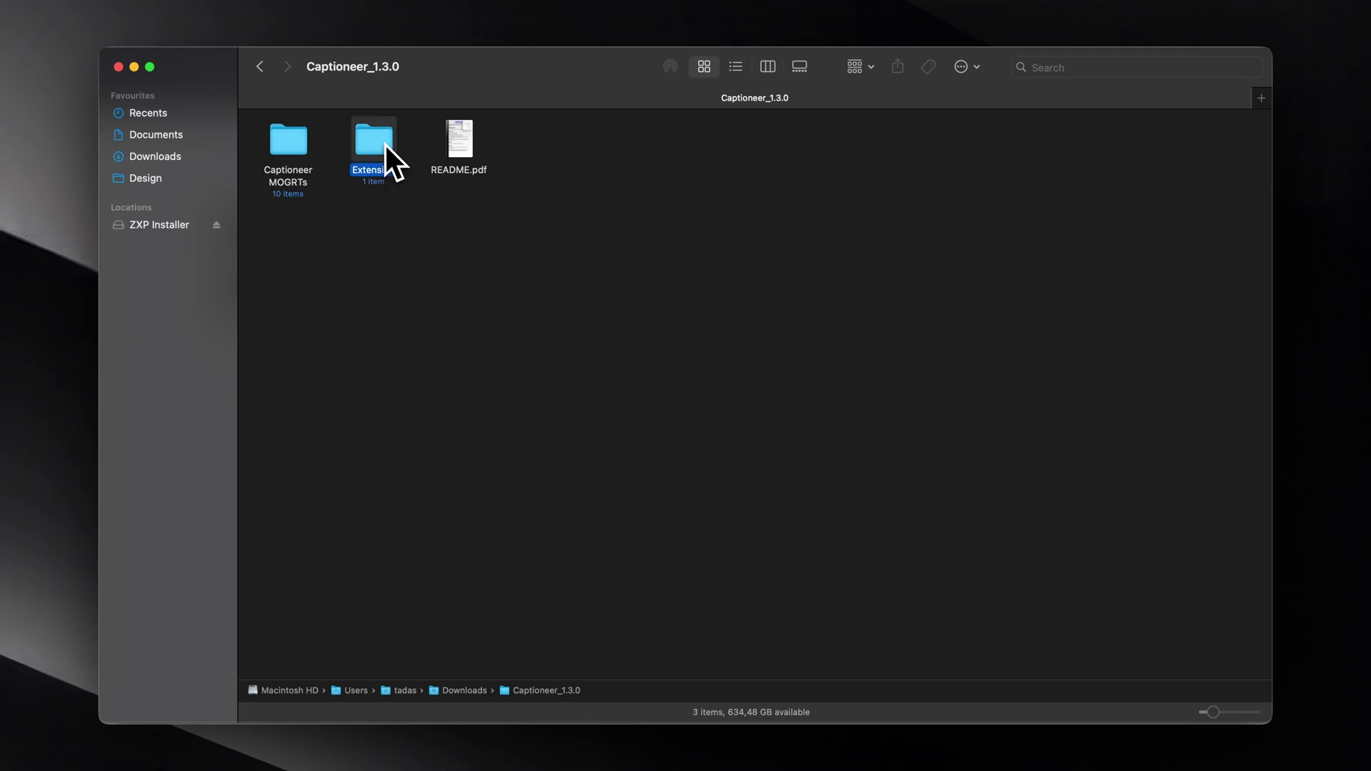
- Drop the Captioneer 1.3.0 .zxp from the Extension folder into ZXP Installer and install it
{"action": "double_click", "coordinate": [386, 144]}
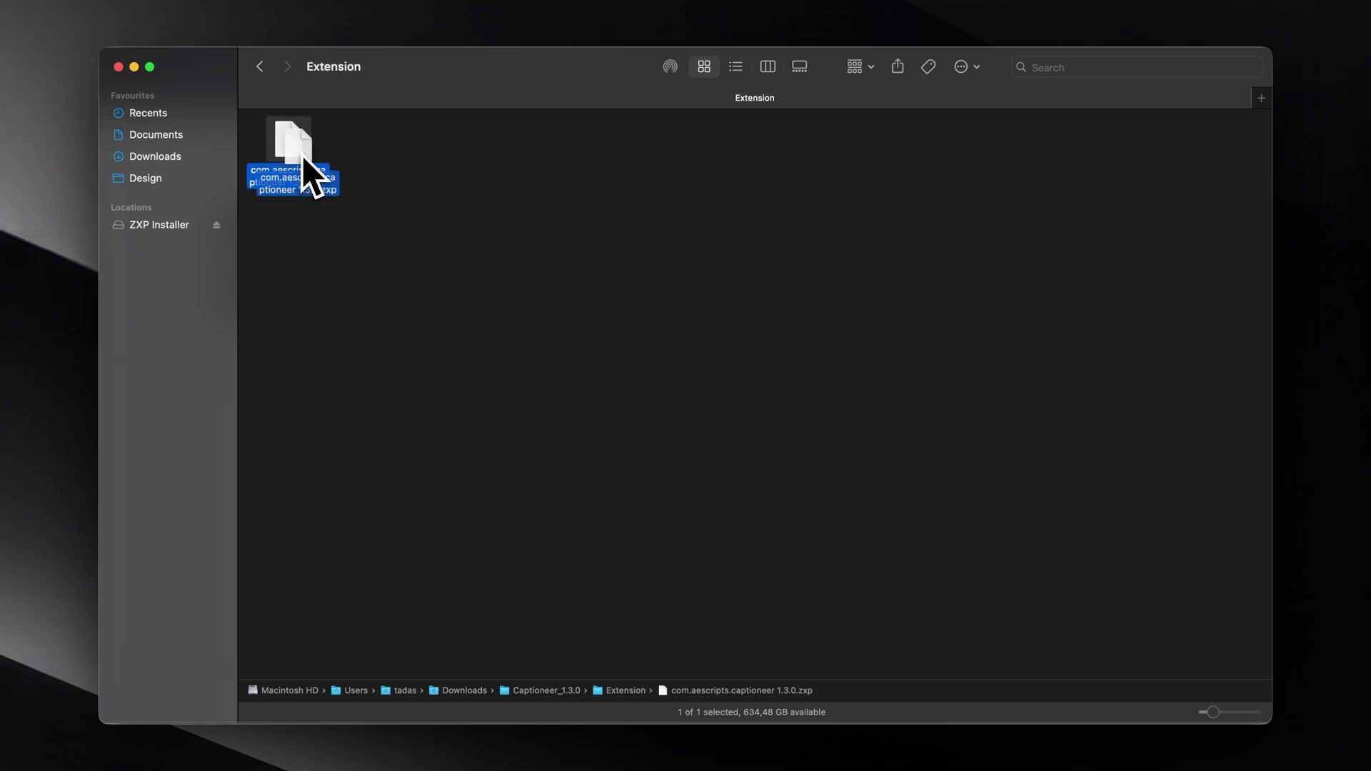
{"action": "key", "text": "super+Tab"}
{"action": "left_click_drag", "start_coordinate": [302, 156], "coordinate": [645, 401]}
{"action": "key", "text": "super+Tab"}
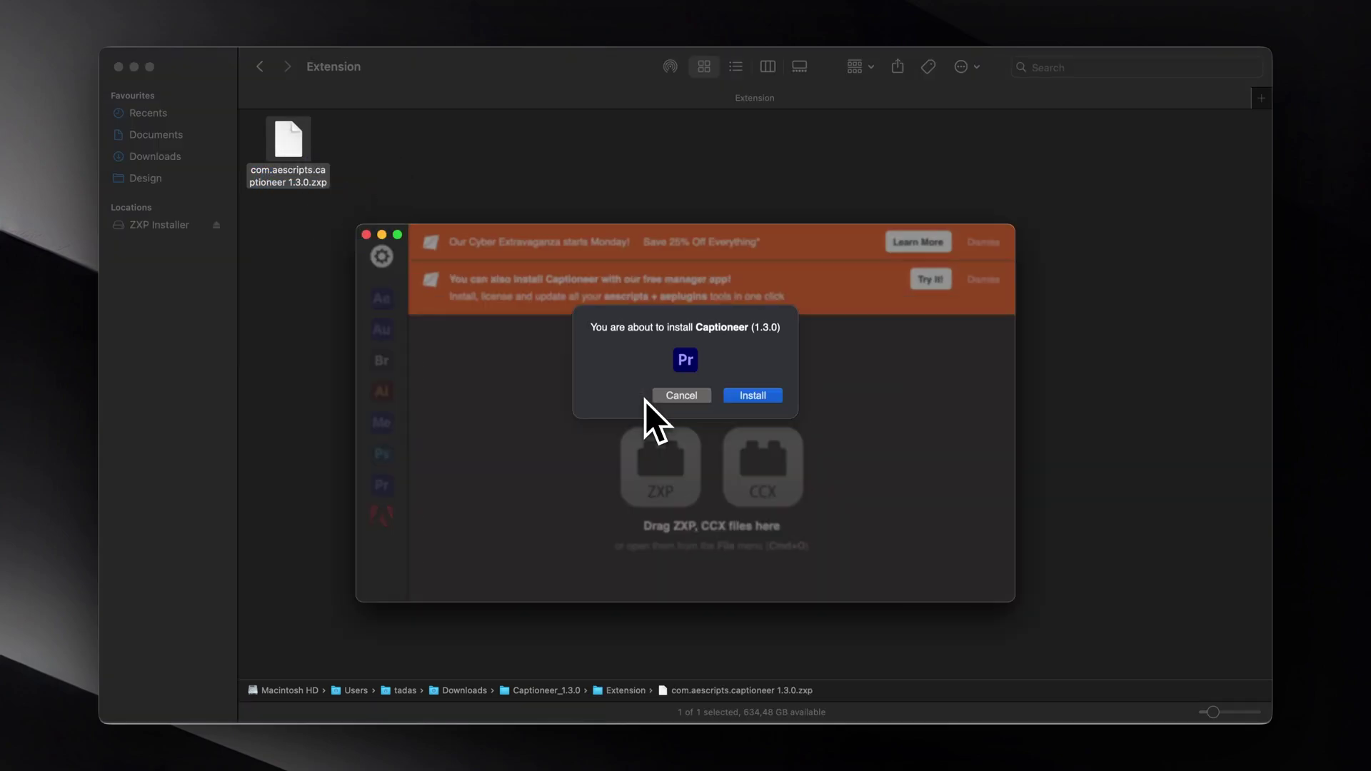
{"action": "left_click", "coordinate": [769, 399]}
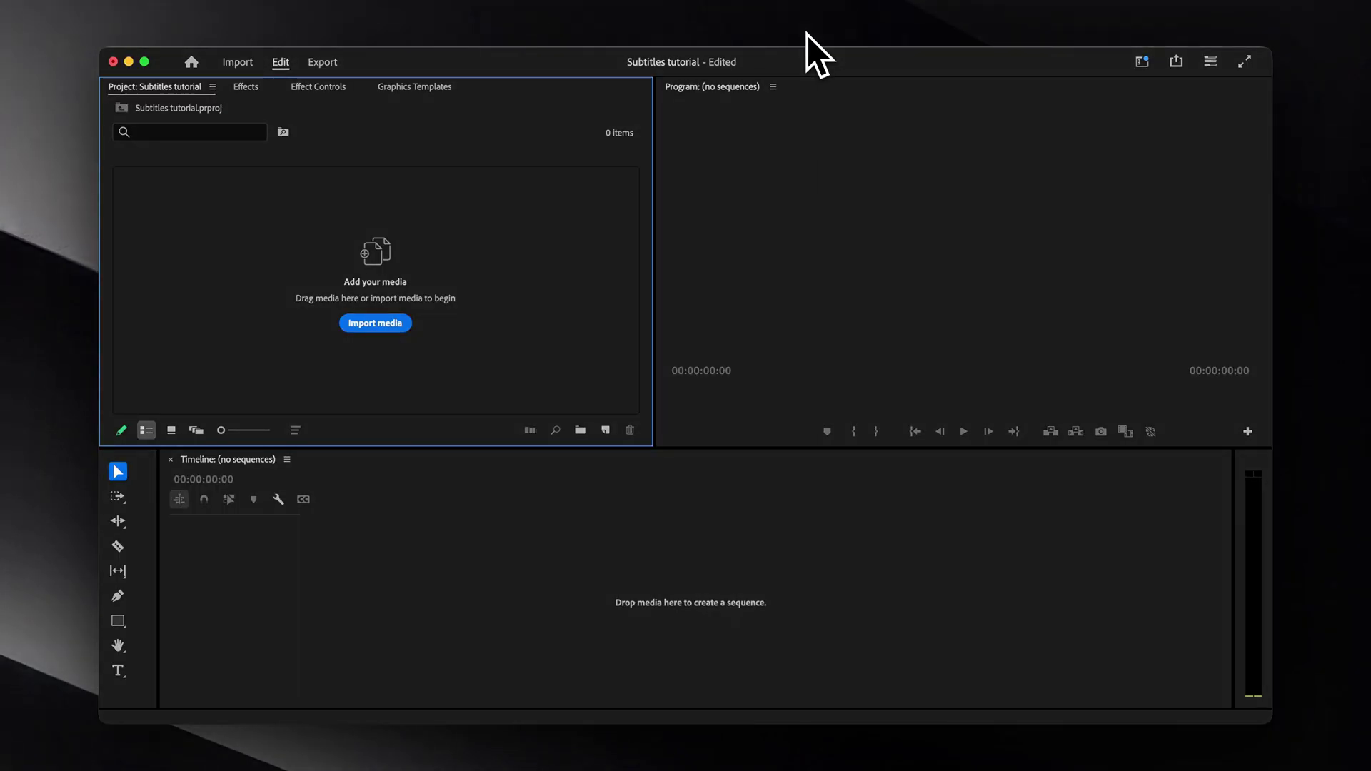
- Open the Captioneer panel from Window > Extensions
{"action": "left_click", "coordinate": [842, 36]}
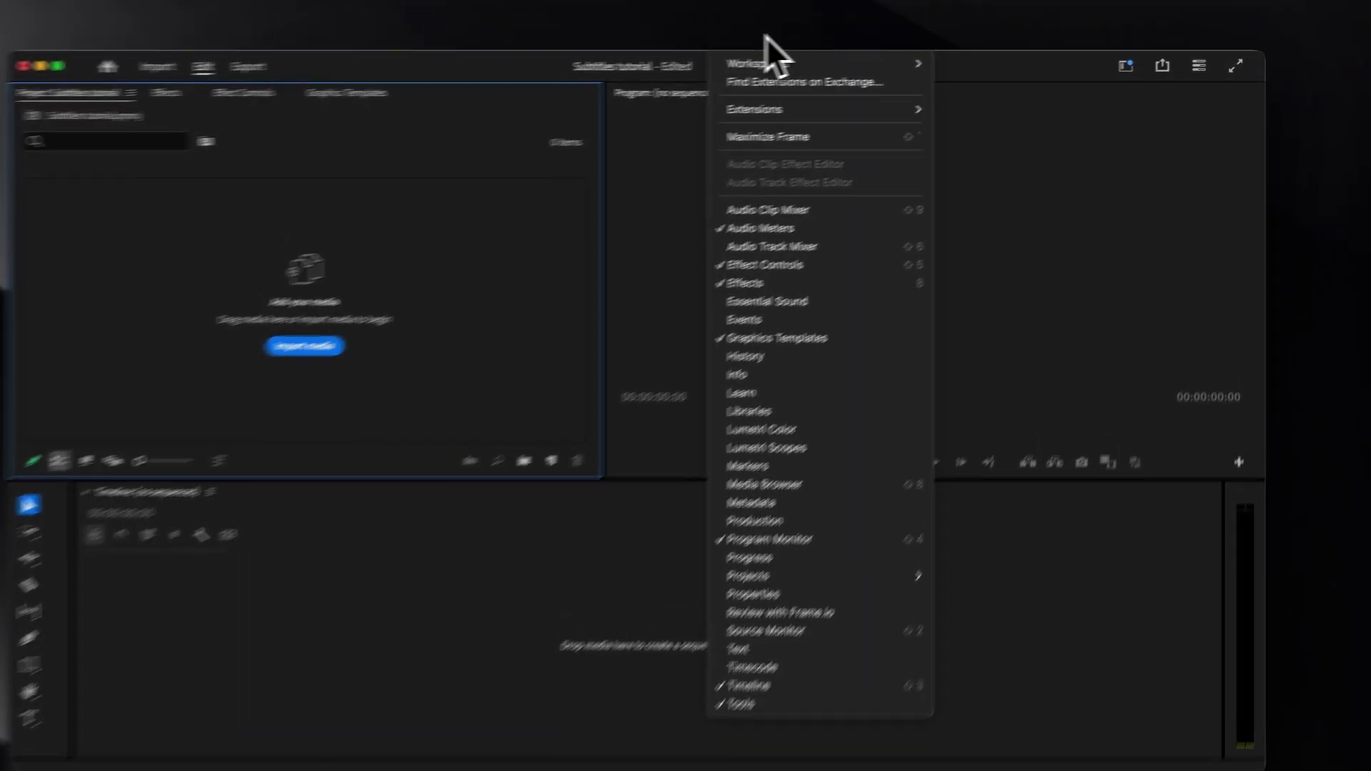
{"action": "mouse_move", "coordinate": [760, 111]}
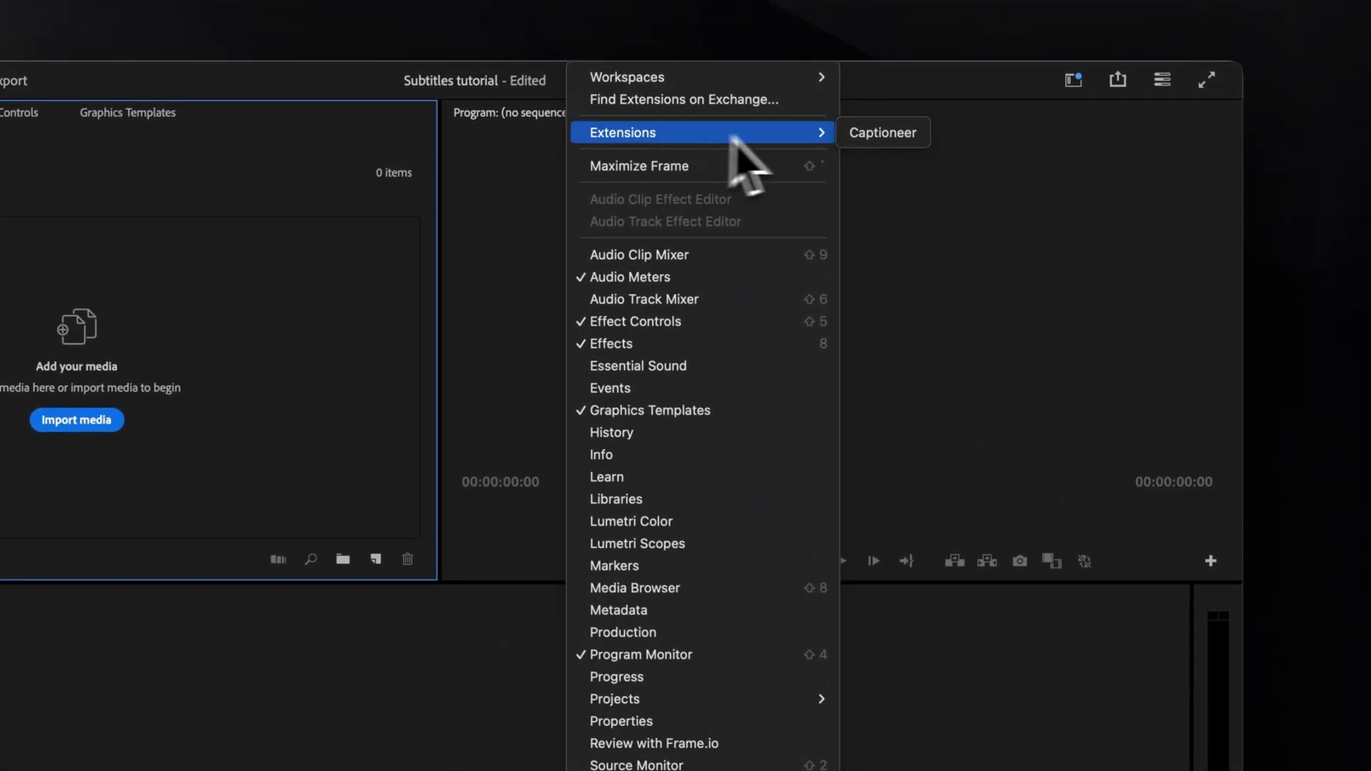
{"action": "left_click", "coordinate": [886, 136]}
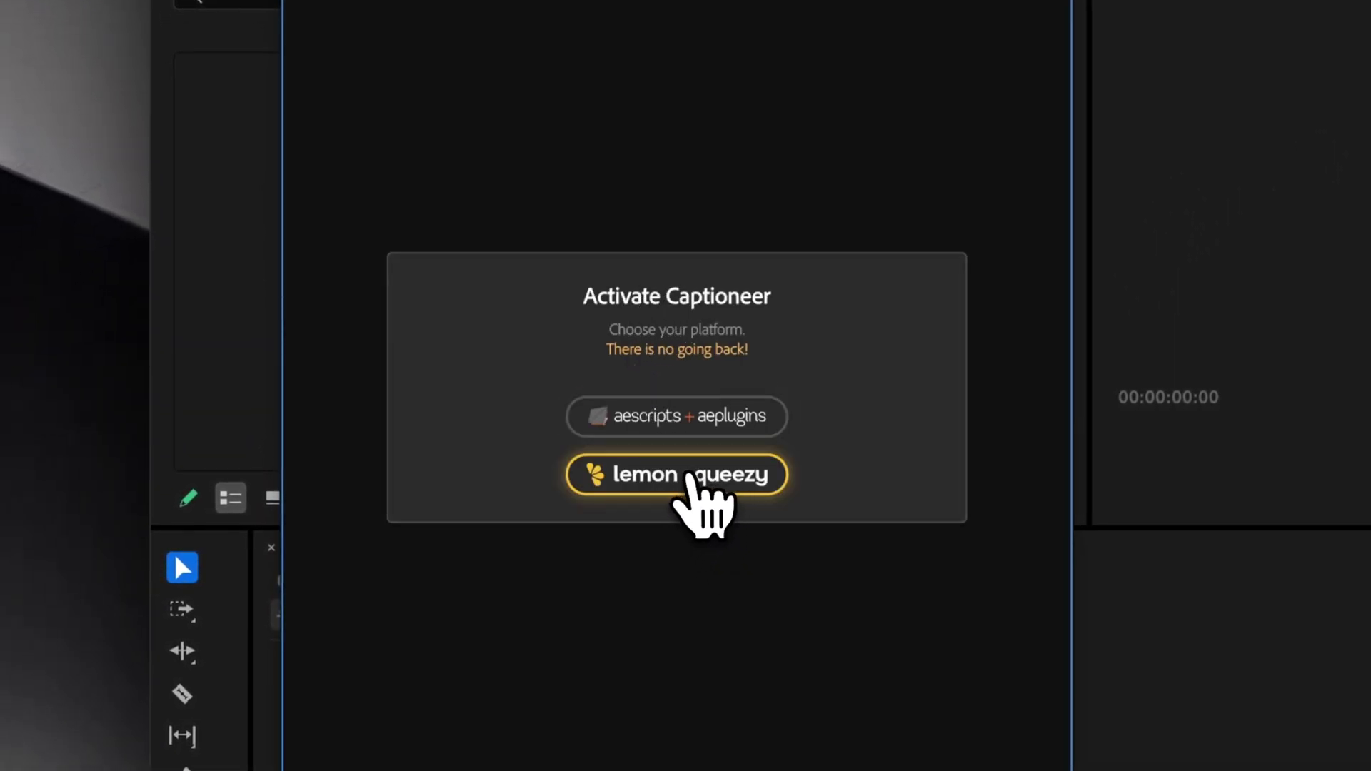
- Start the Captioneer trial through Lemon Squeezy using the account e-mail
{"action": "left_click", "coordinate": [686, 477]}
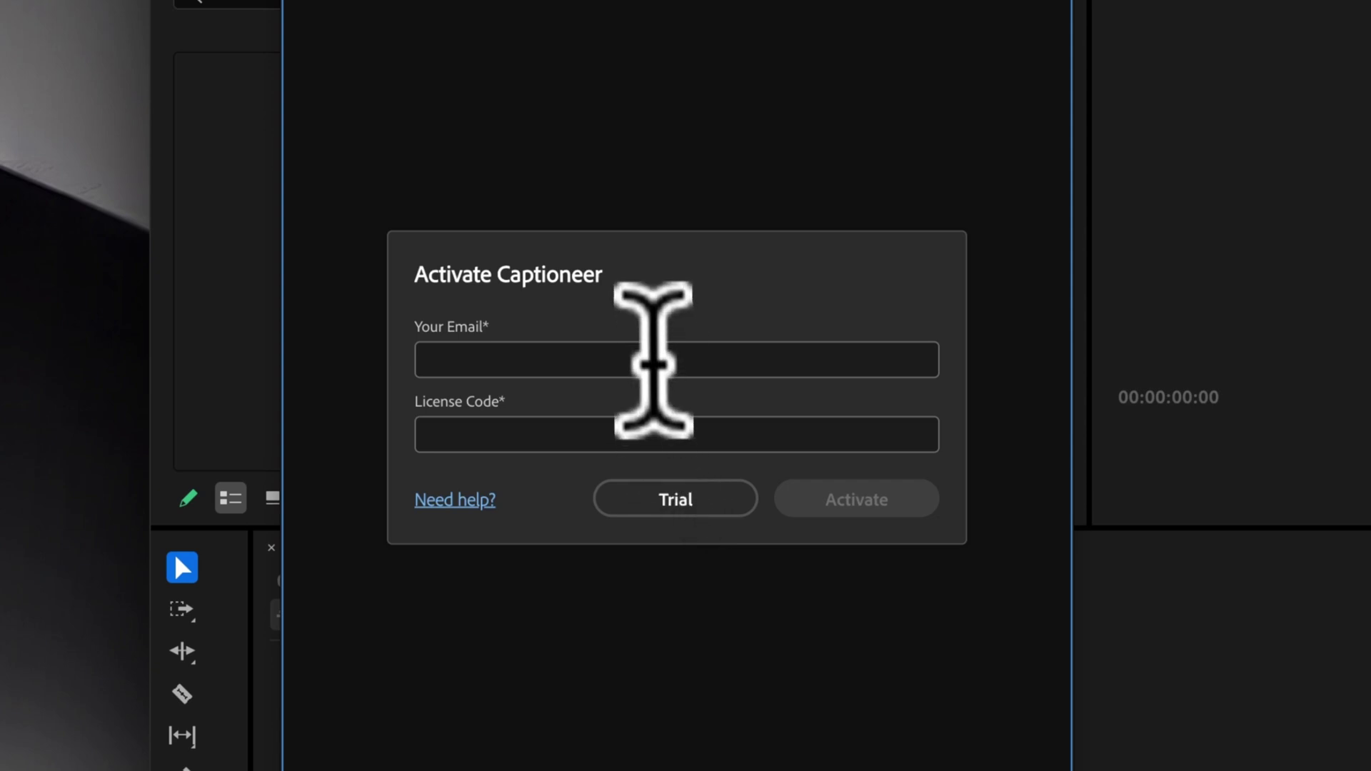
{"action": "left_click", "coordinate": [652, 362]}
{"action": "type", "text": "xxxxxxxxxxxx@gmail.com"}
{"action": "key", "text": "Tab"}
{"action": "left_click", "coordinate": [677, 502]}
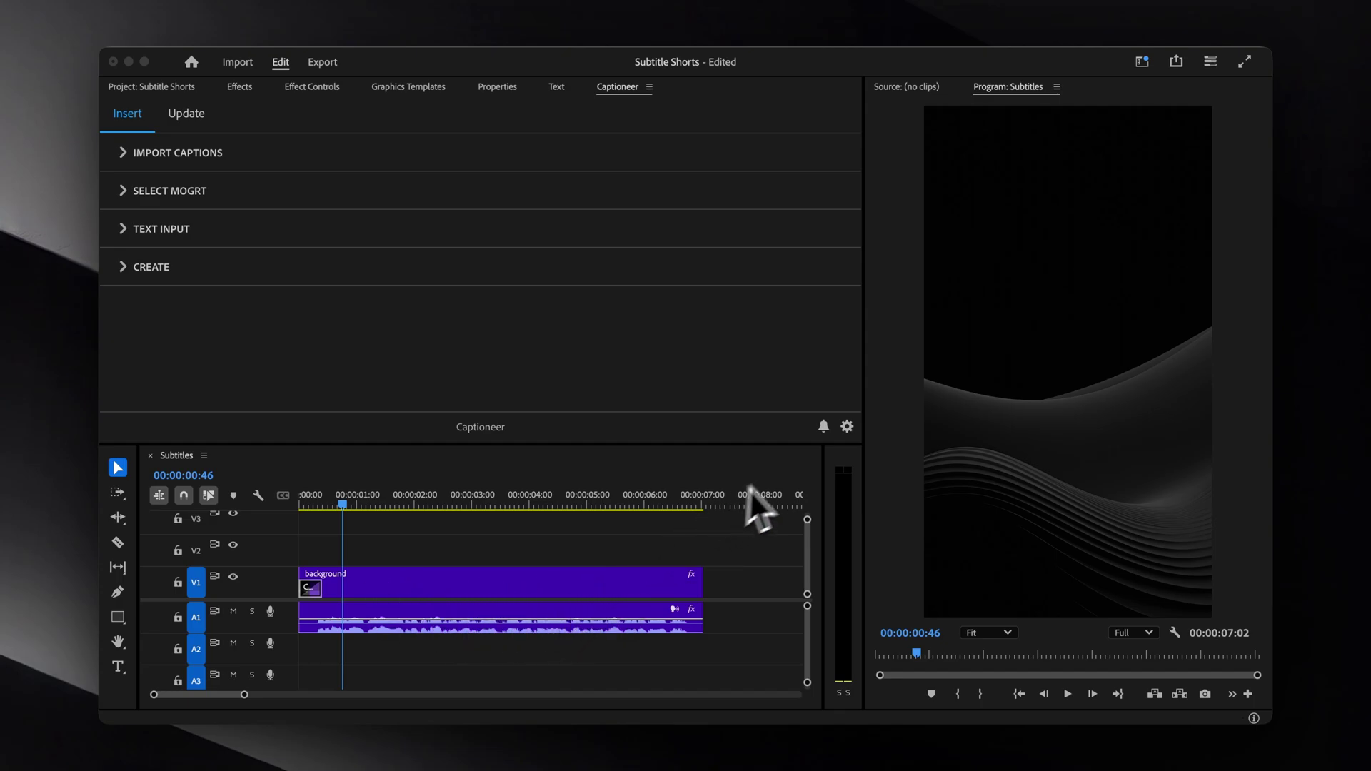
- In Captioneer settings, add the Captioneer MOGRTs folder from Captioneer_1.3.0 as a template folder
{"action": "left_click", "coordinate": [847, 426]}
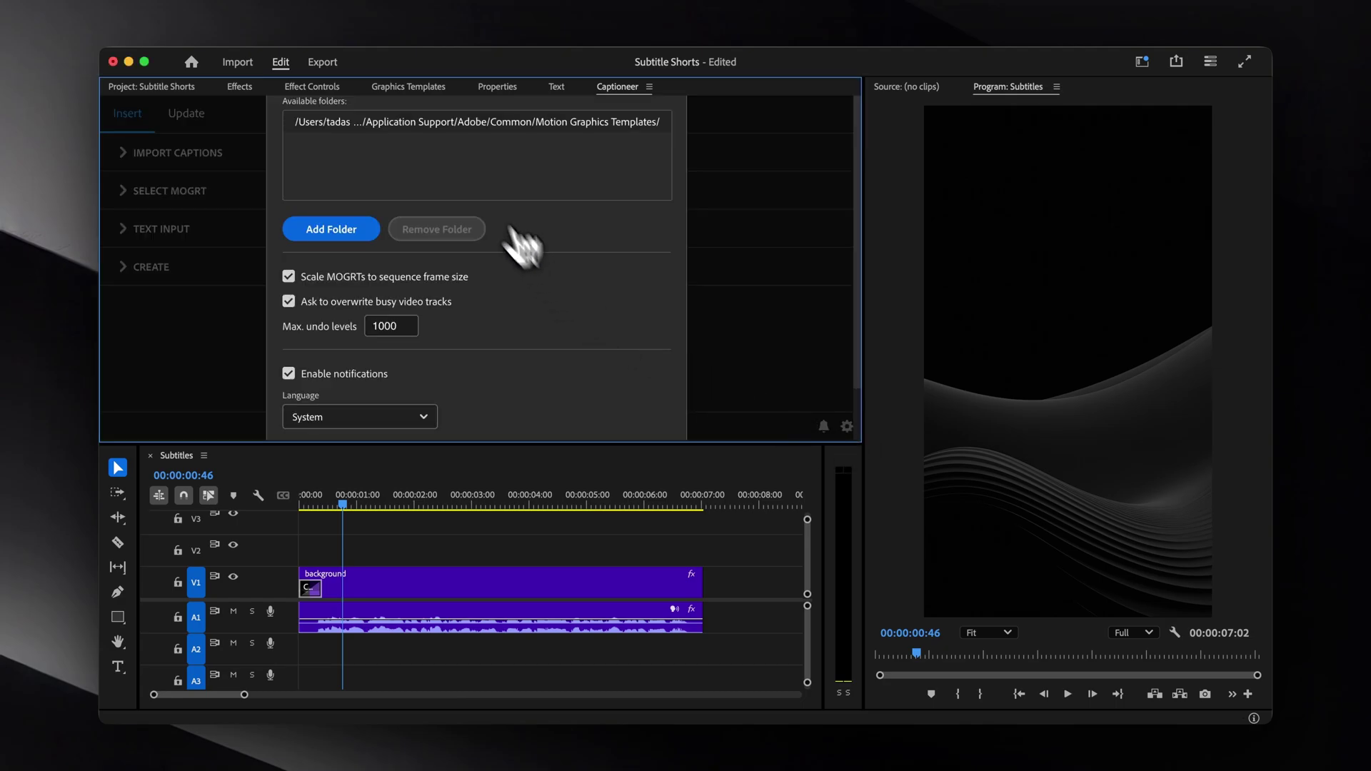
{"action": "left_click", "coordinate": [348, 245]}
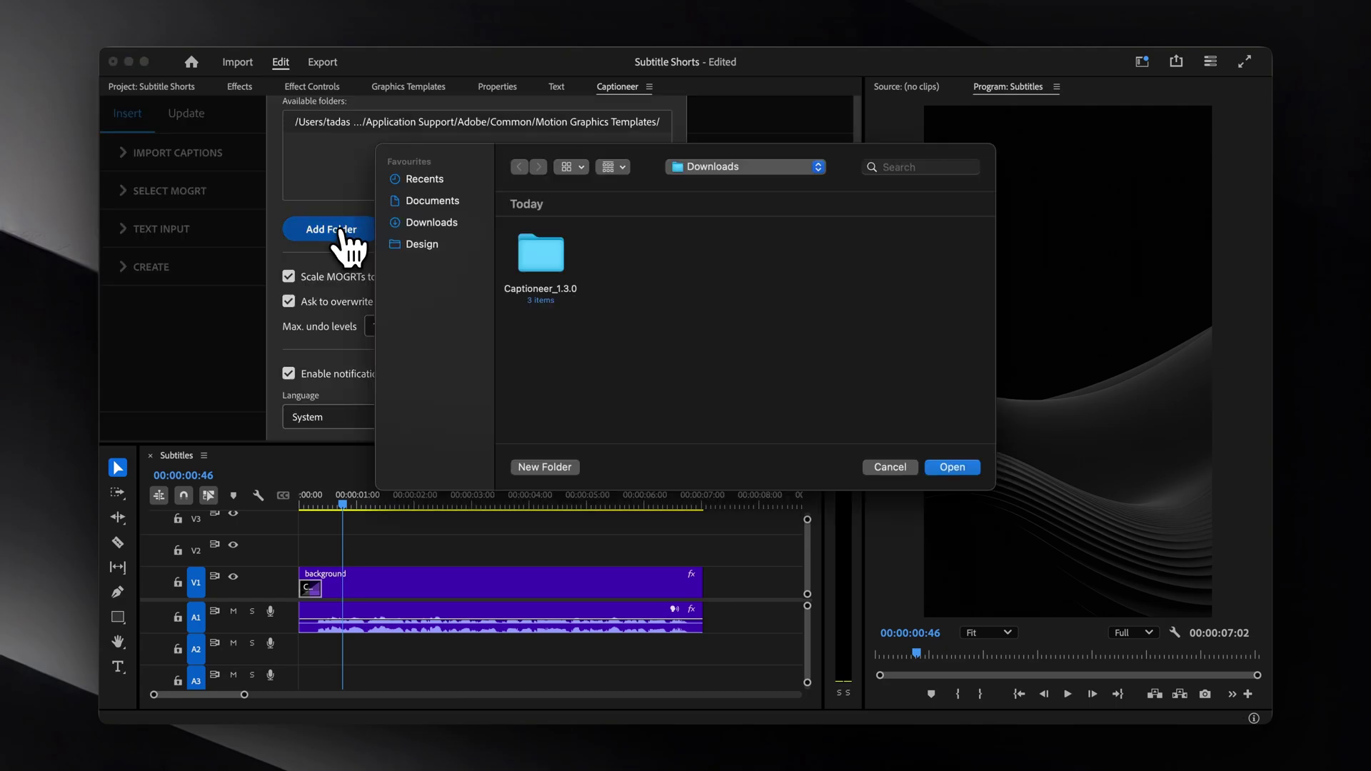
{"action": "double_click", "coordinate": [534, 257]}
{"action": "left_click", "coordinate": [553, 266]}
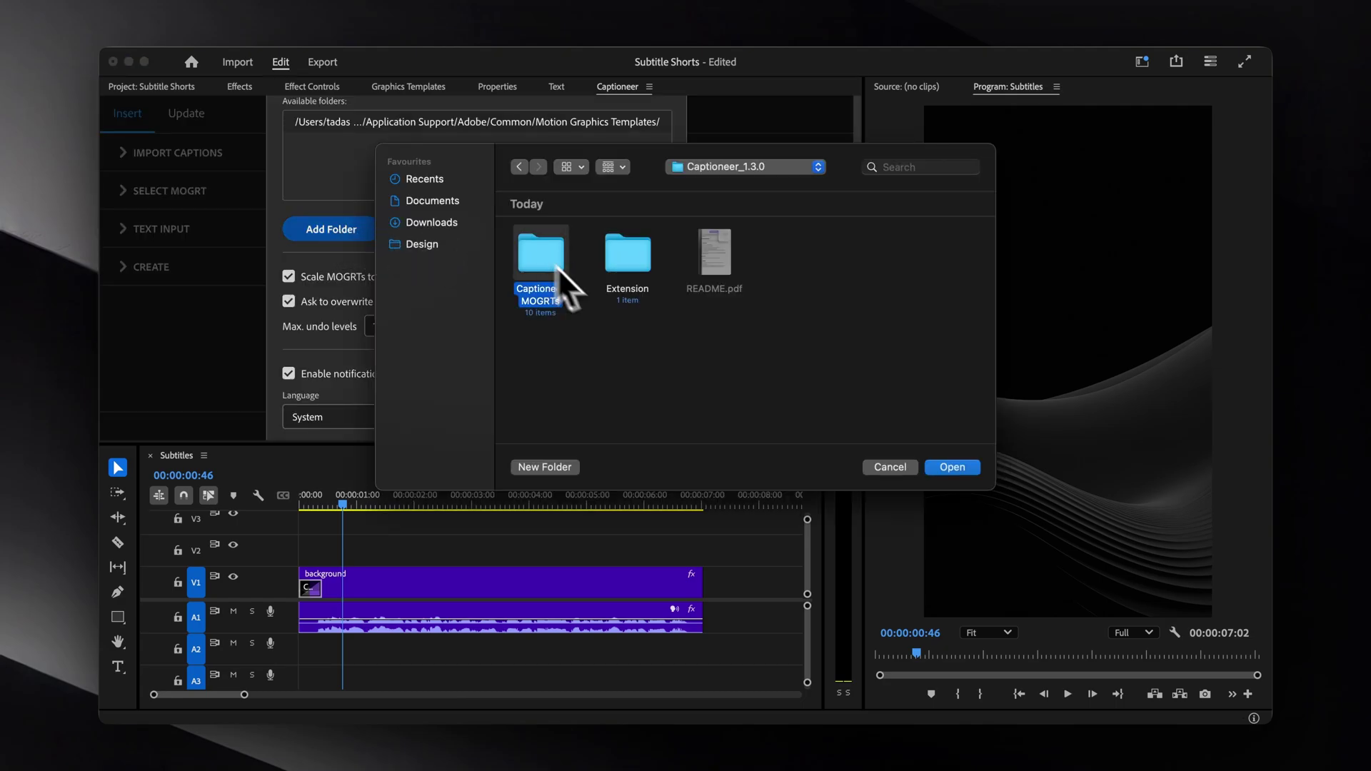
{"action": "left_click", "coordinate": [948, 465]}
{"action": "scroll", "coordinate": [564, 357], "scroll_direction": "down", "scroll_amount": 2}
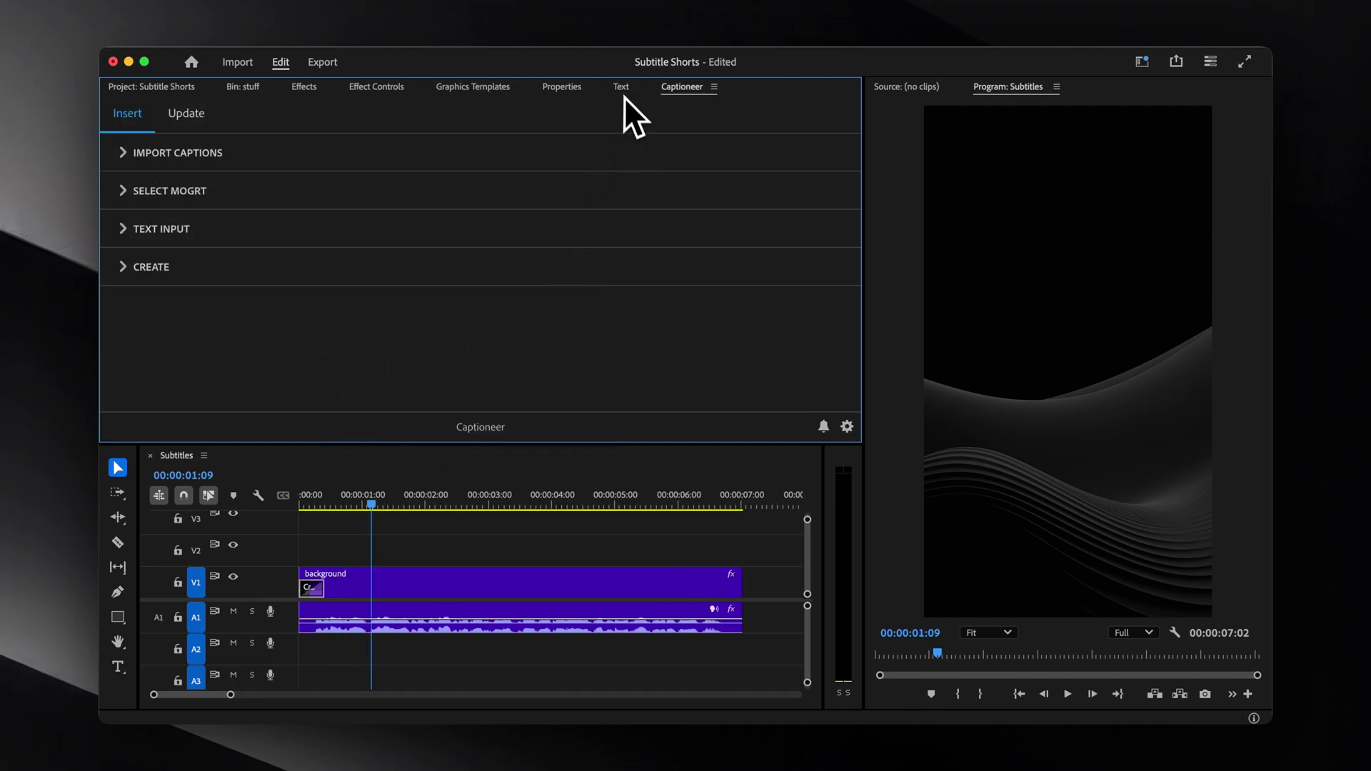
- Transcribe the subtitles.wav audio into the sequence transcript
{"action": "left_click", "coordinate": [621, 88]}
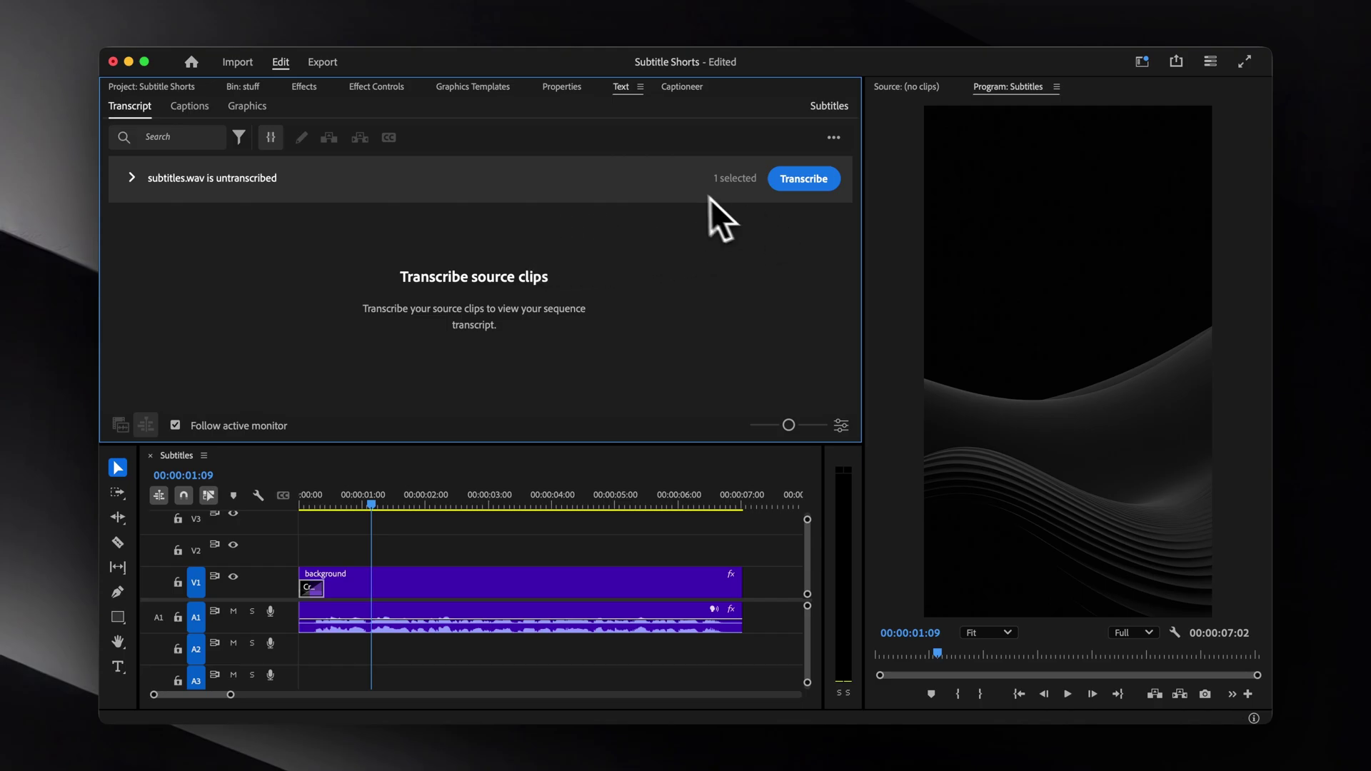
{"action": "left_click", "coordinate": [796, 37]}
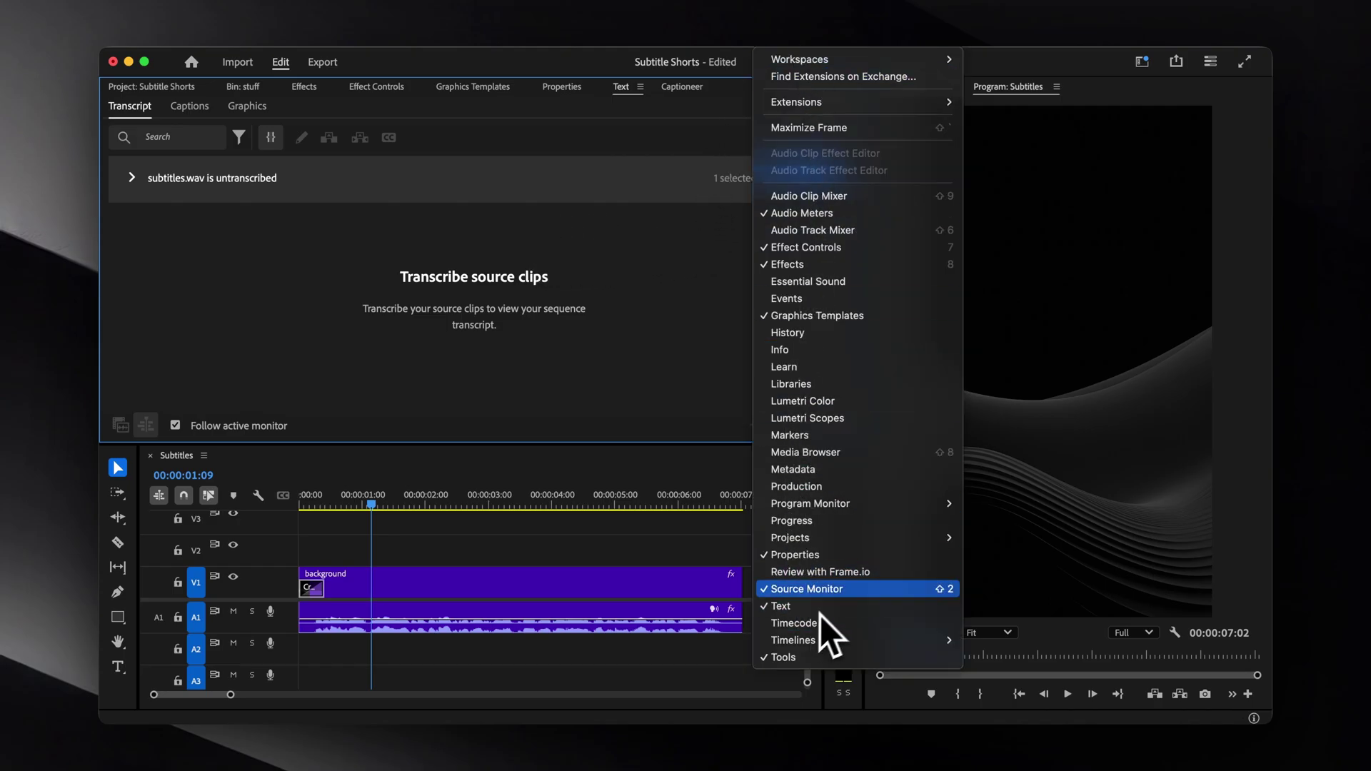
{"action": "left_click", "coordinate": [689, 297]}
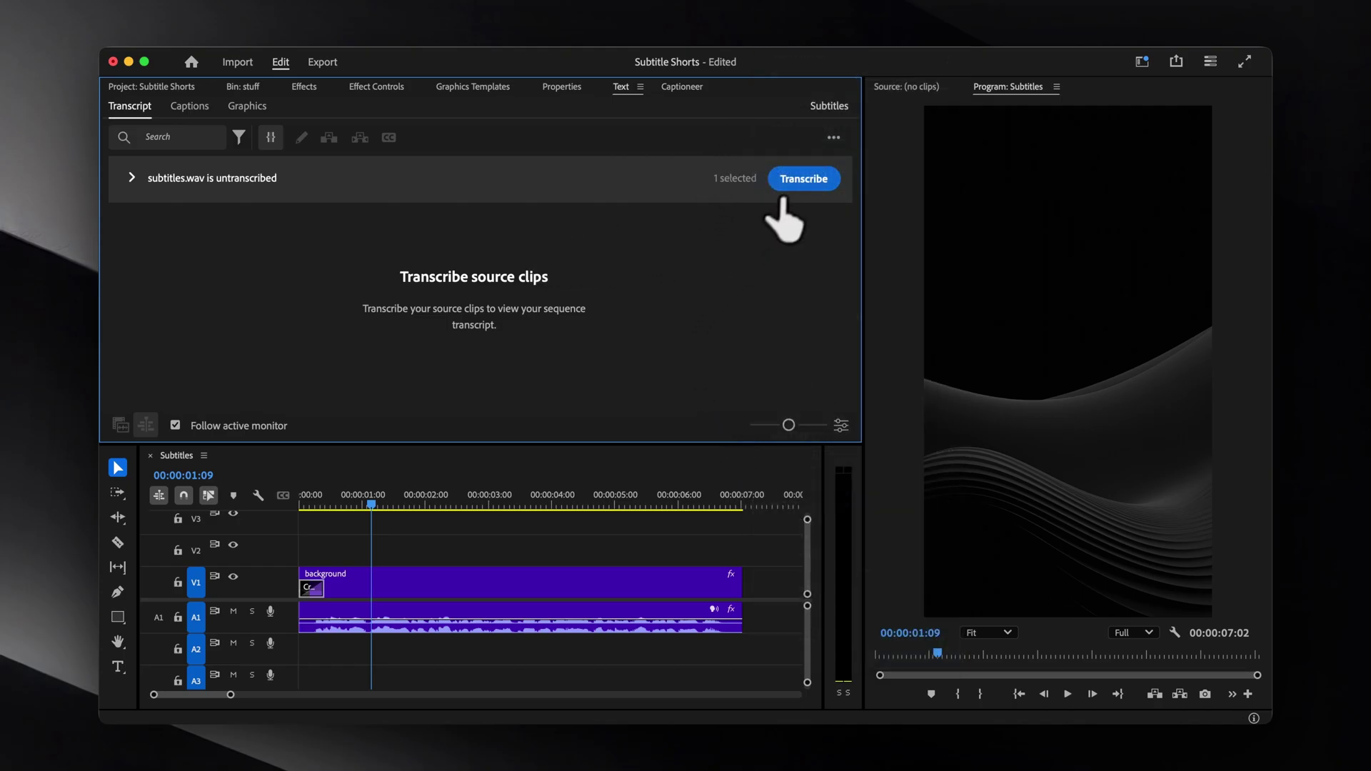
{"action": "left_click", "coordinate": [804, 183]}
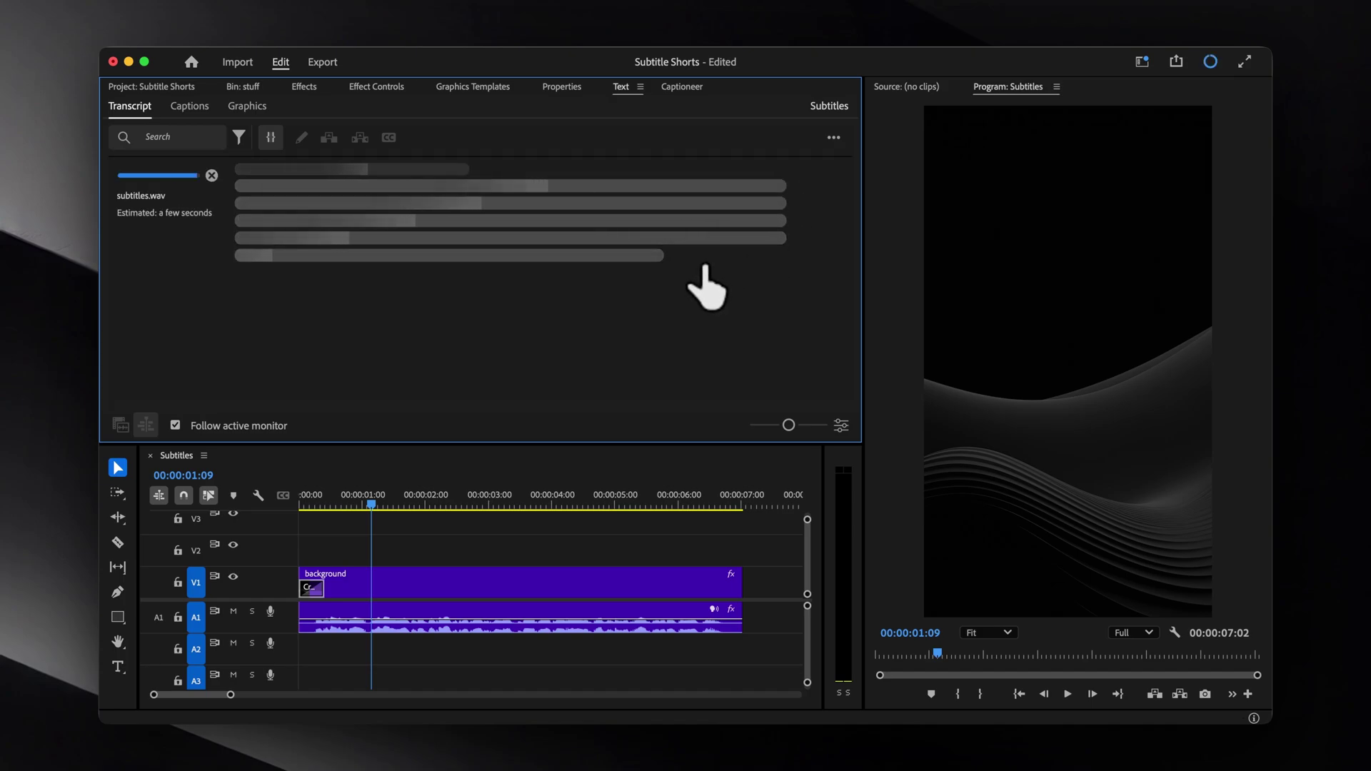
{"action": "left_click", "coordinate": [325, 188]}
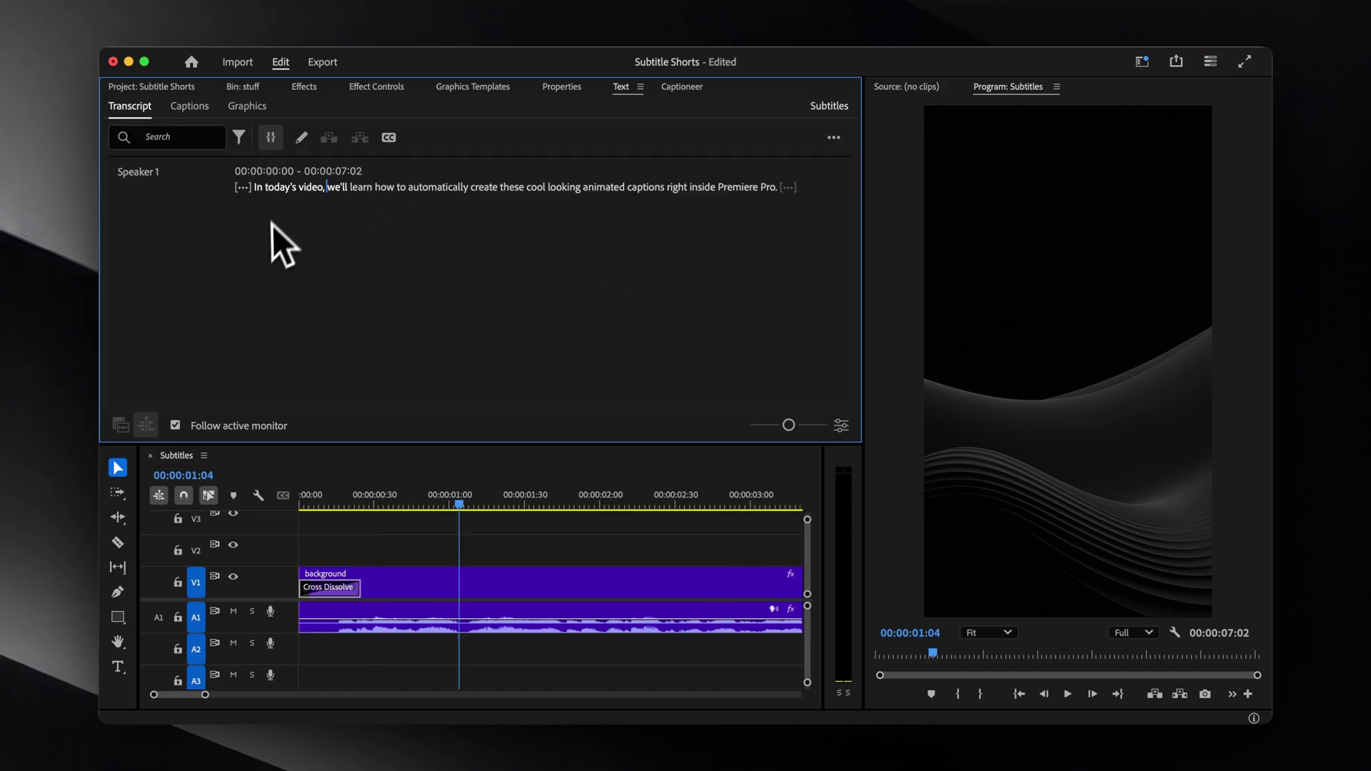
- Create single-line captions with 1.2 s minimum duration and 20-character maximum length
{"action": "left_click", "coordinate": [389, 138]}
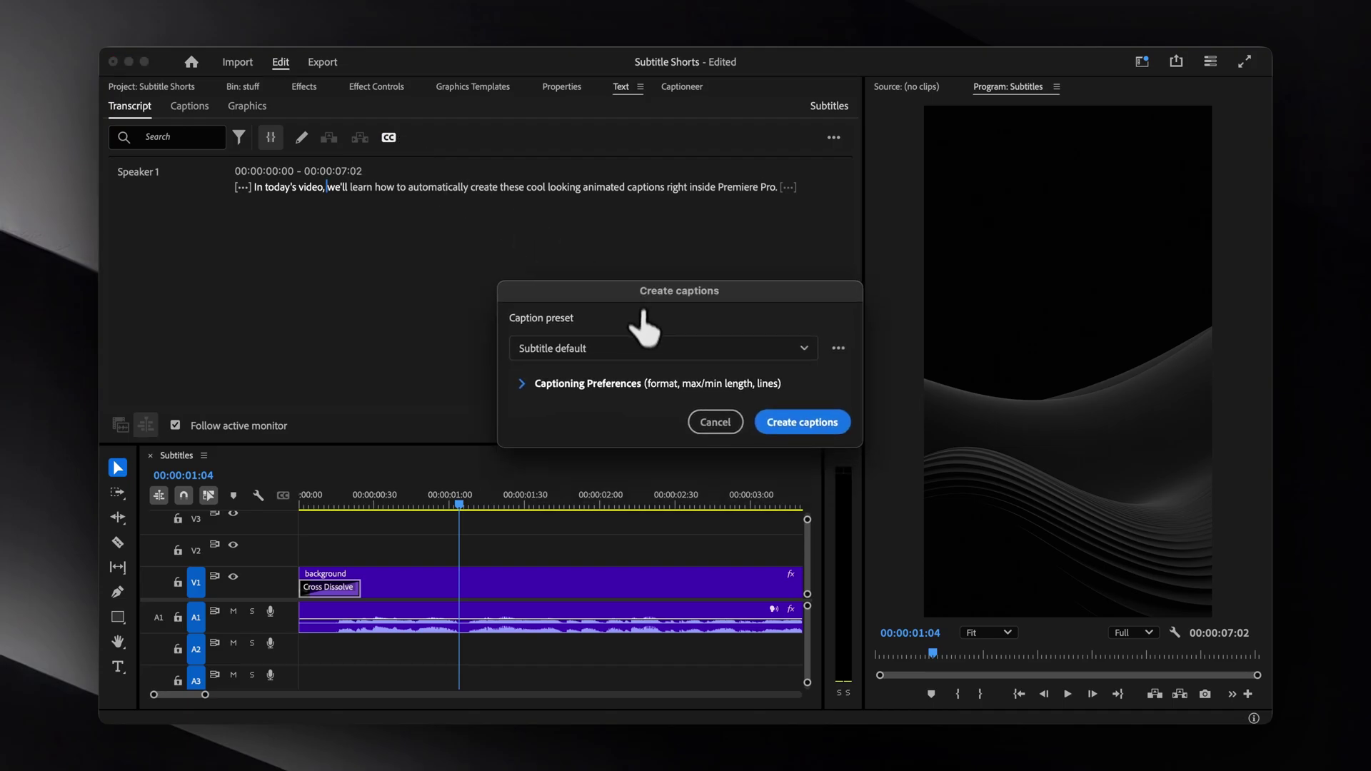
{"action": "left_click", "coordinate": [505, 243]}
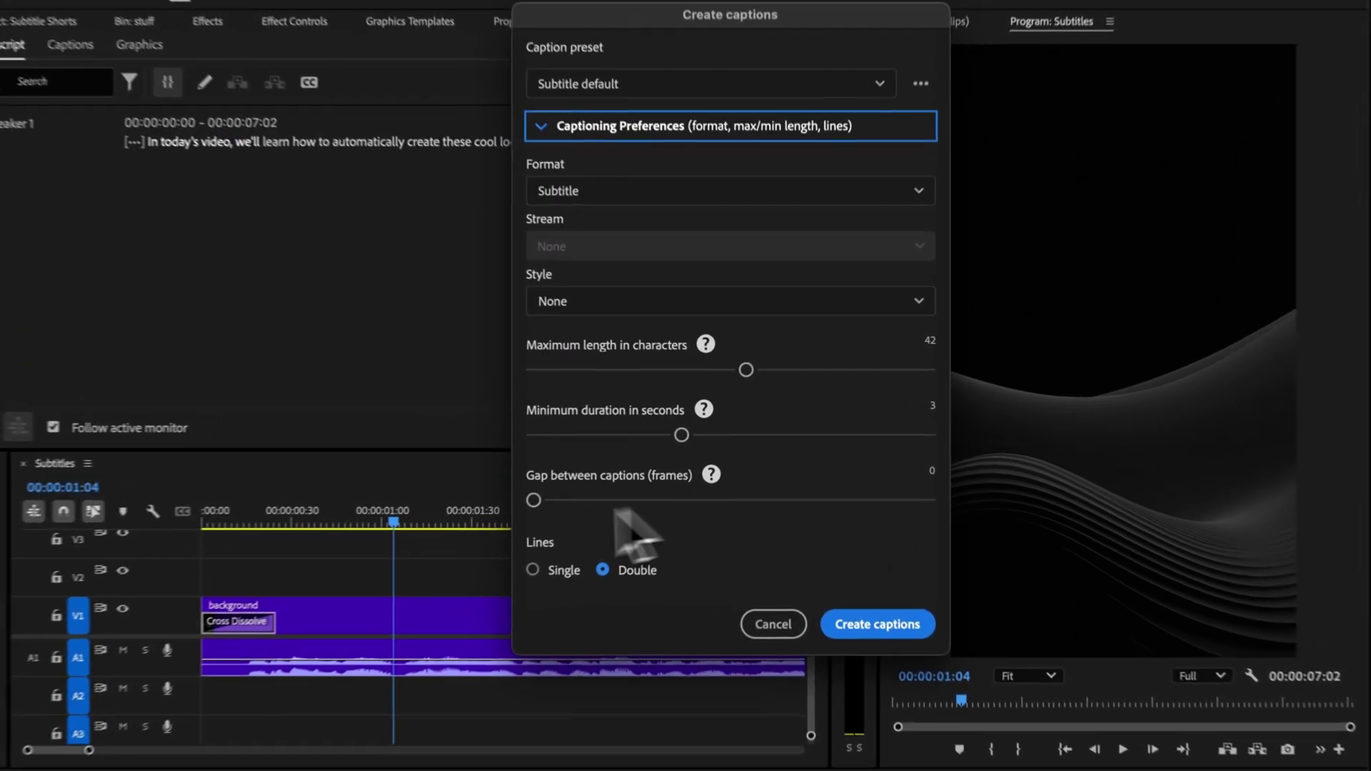
{"action": "left_click", "coordinate": [574, 545]}
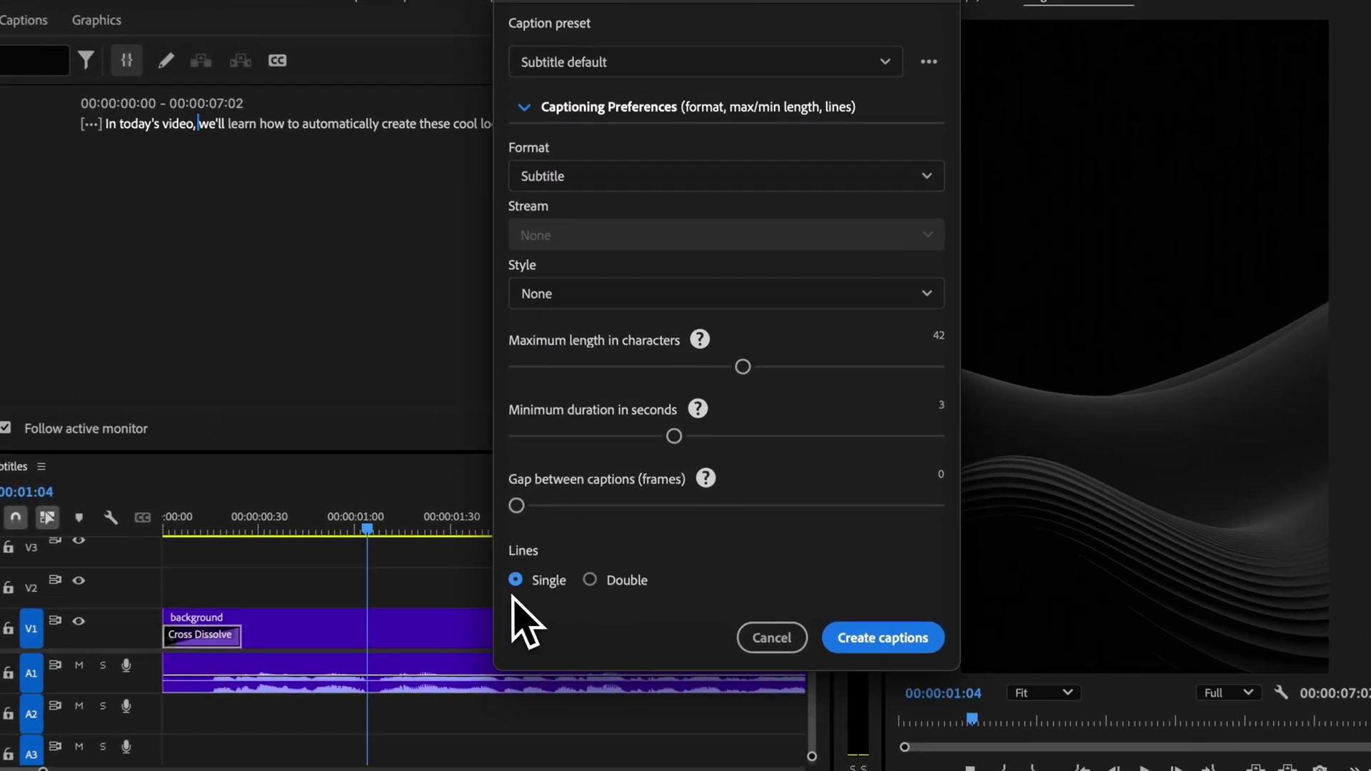
{"action": "left_click_drag", "start_coordinate": [699, 431], "coordinate": [575, 431]}
{"action": "left_click_drag", "start_coordinate": [741, 365], "coordinate": [604, 366]}
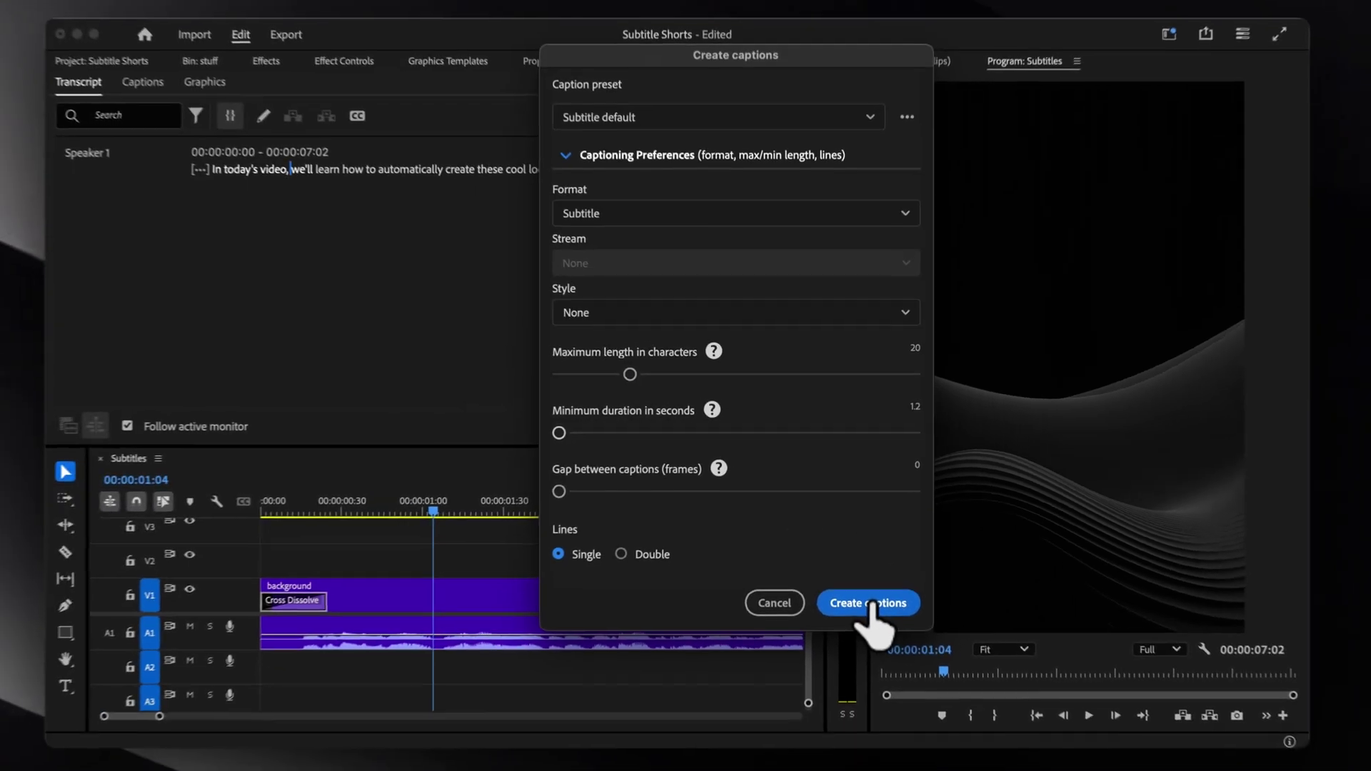
{"action": "left_click", "coordinate": [886, 643]}
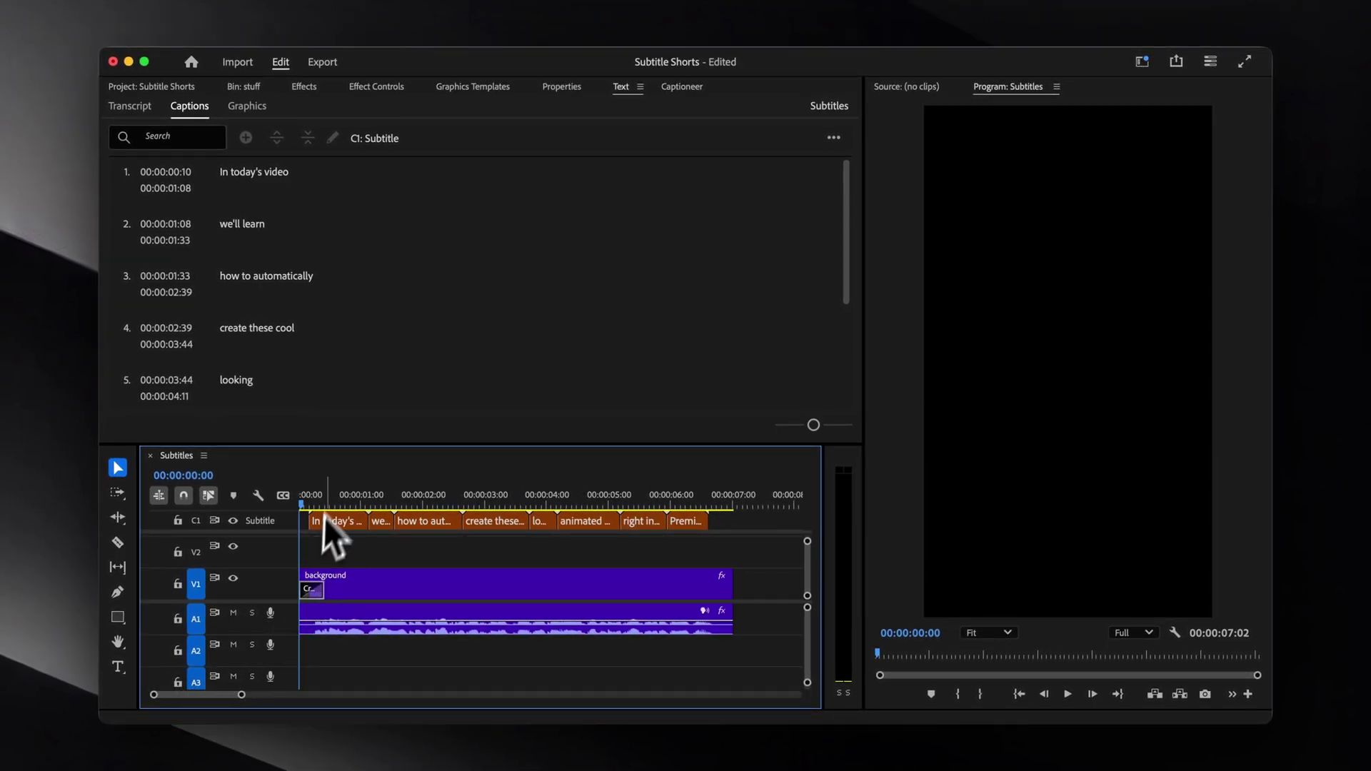
- In Captioneer, import from the captions track and pick the Karaoke Subtitles template
{"action": "left_click", "coordinate": [682, 86]}
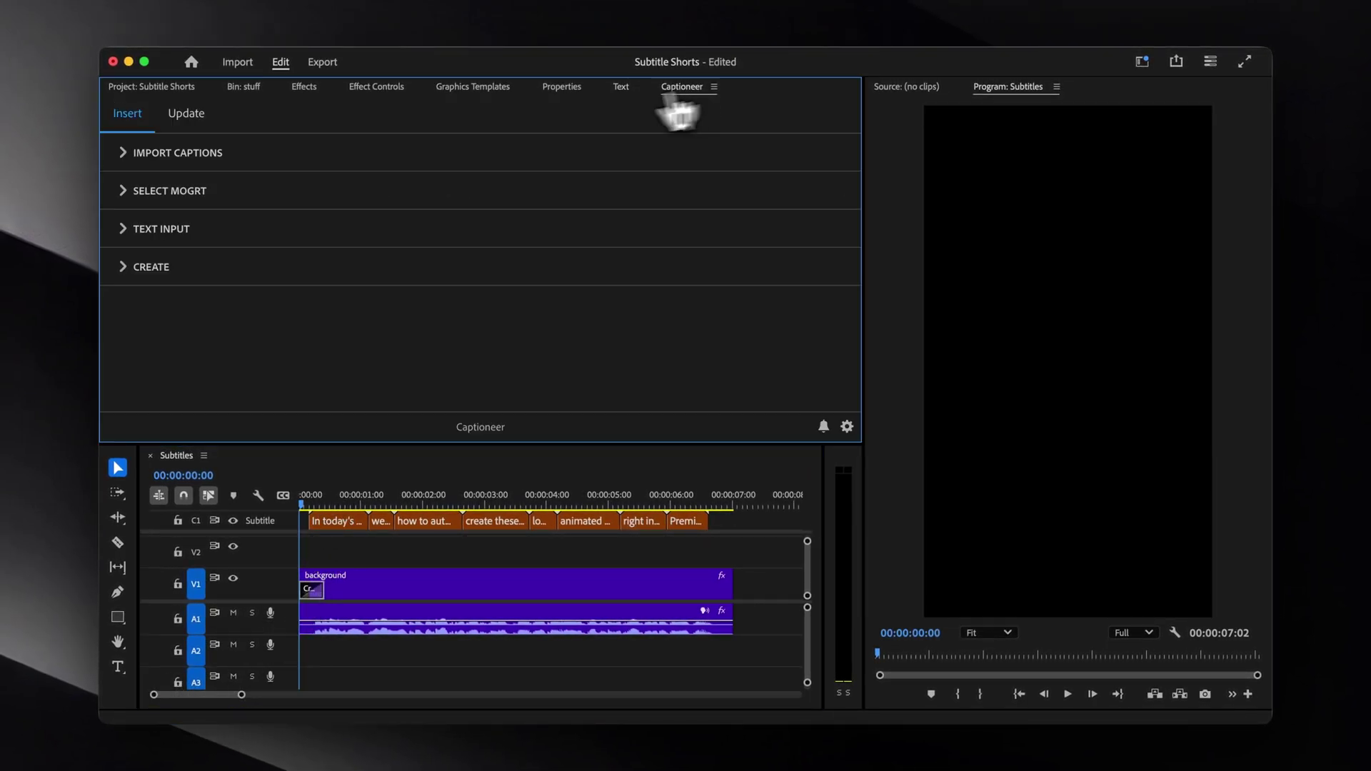
{"action": "left_click", "coordinate": [140, 161]}
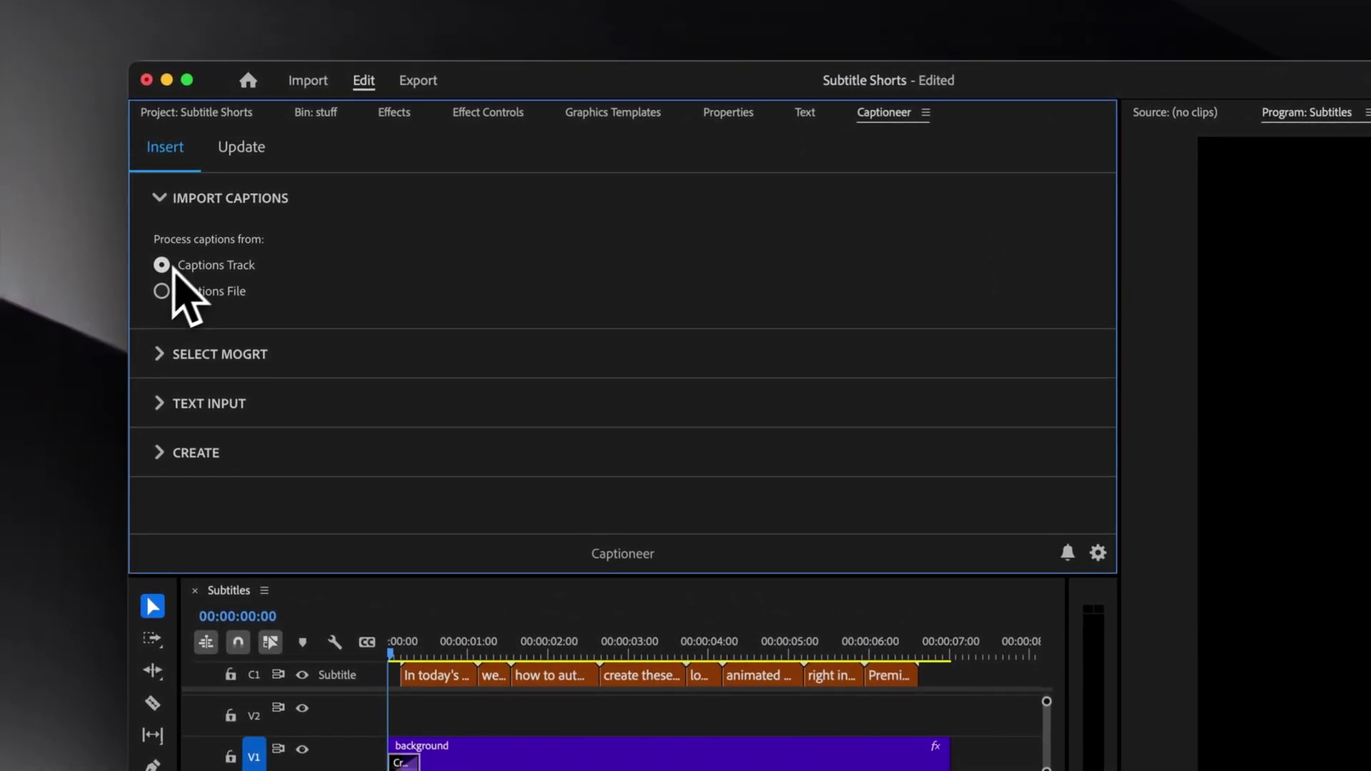
{"action": "left_click", "coordinate": [165, 355]}
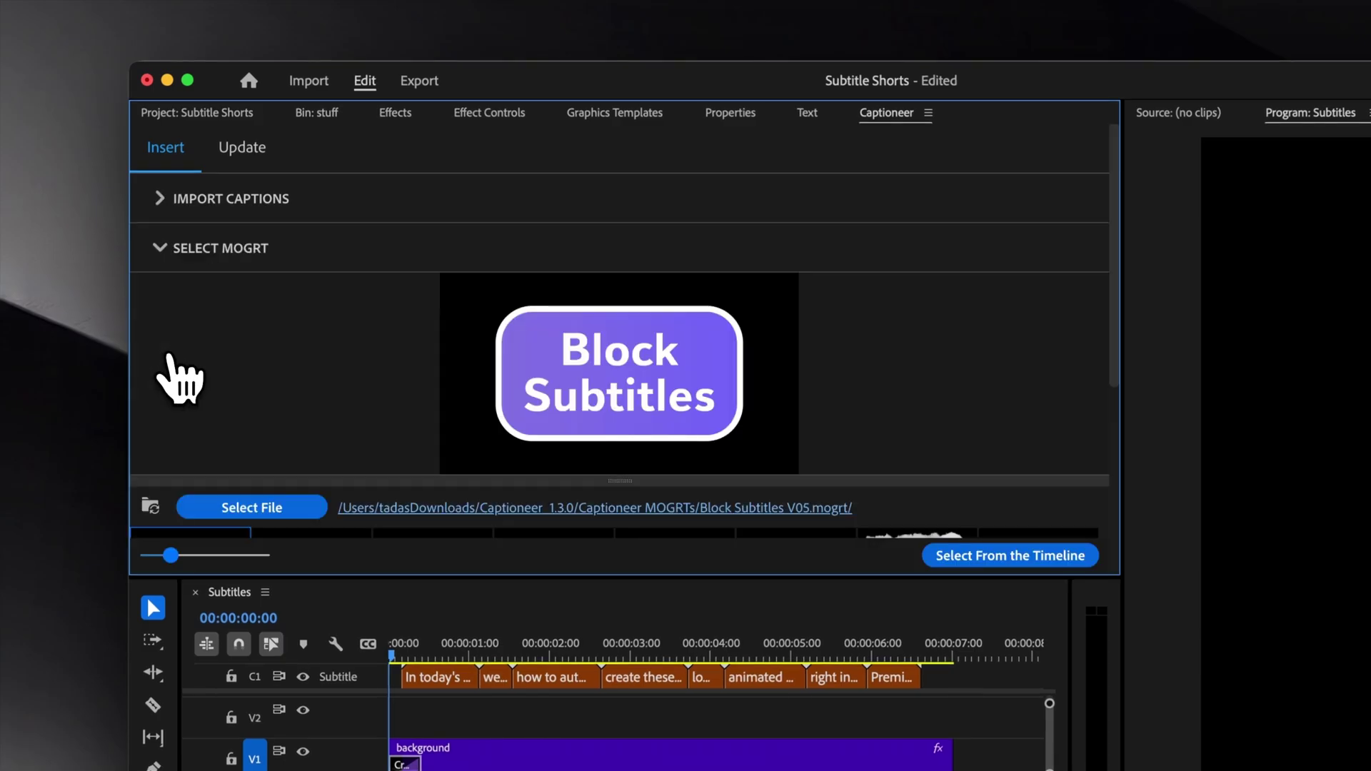
{"action": "scroll", "coordinate": [200, 379], "scroll_direction": "down", "scroll_amount": 3}
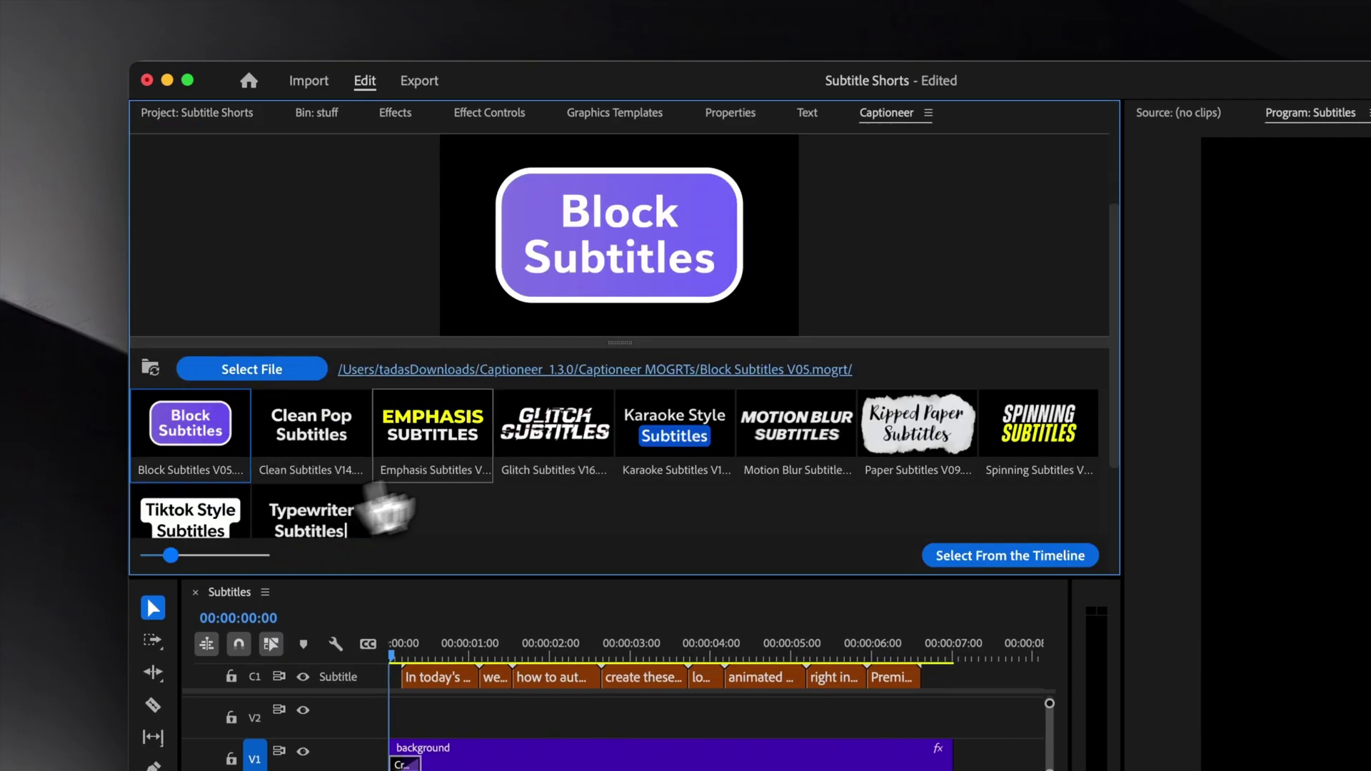
{"action": "left_click", "coordinate": [675, 450]}
{"action": "scroll", "coordinate": [686, 315], "scroll_direction": "up", "scroll_amount": 2}
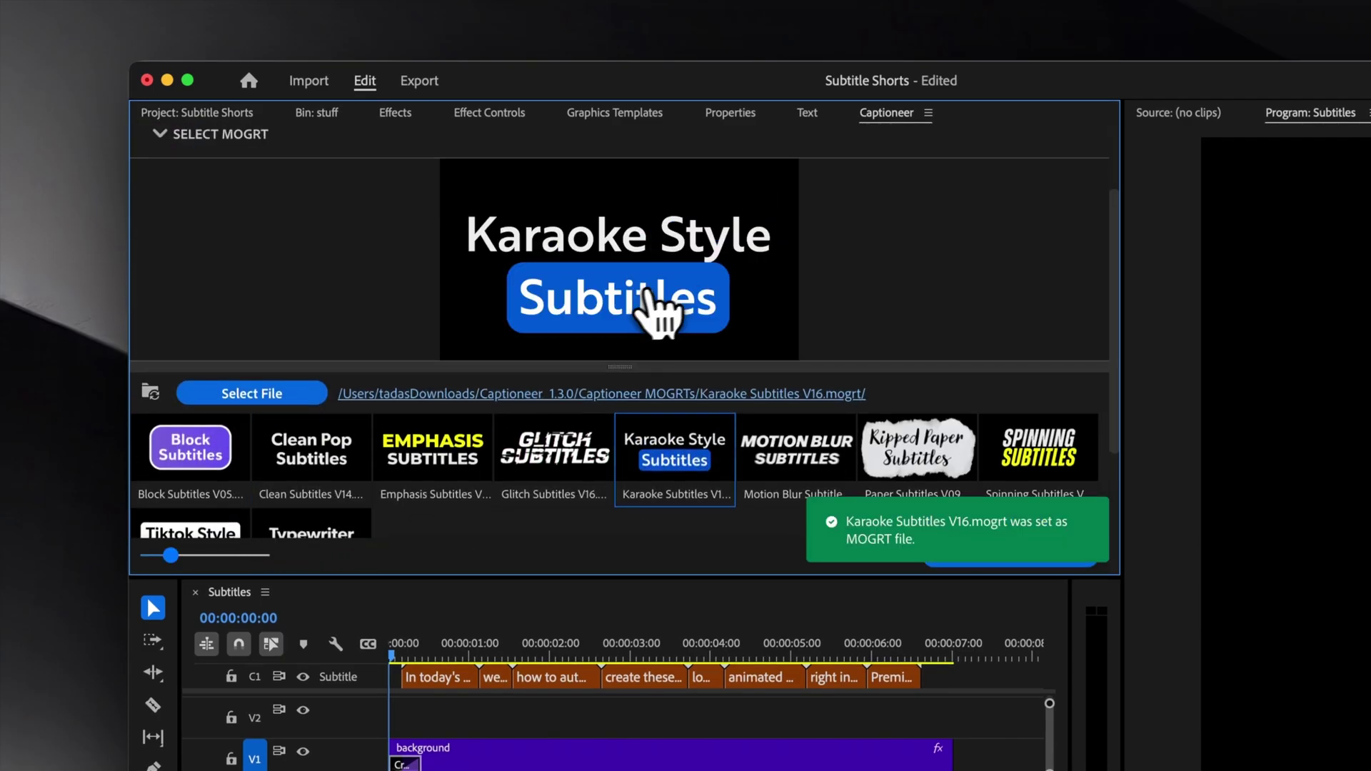
{"action": "left_click", "coordinate": [175, 179]}
{"action": "left_click", "coordinate": [173, 299]}
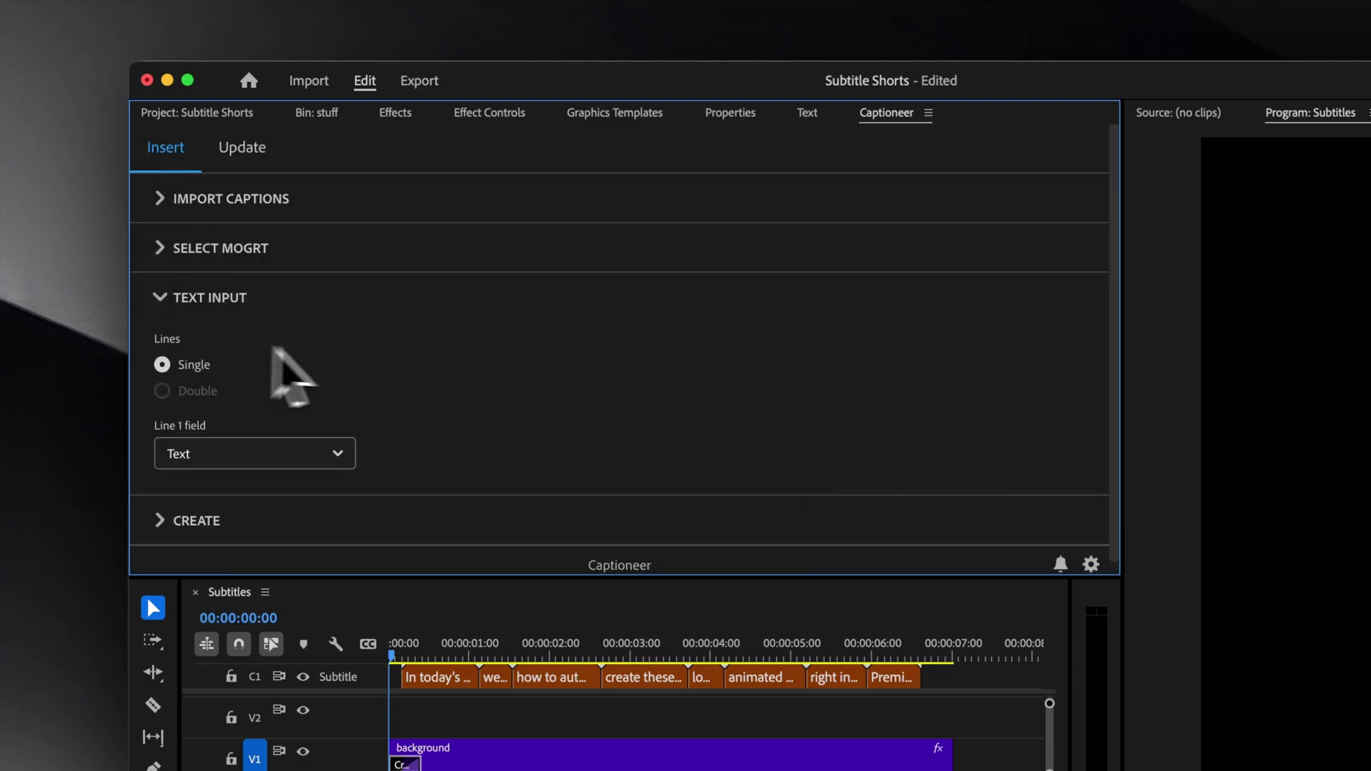
{"action": "left_click", "coordinate": [170, 509]}
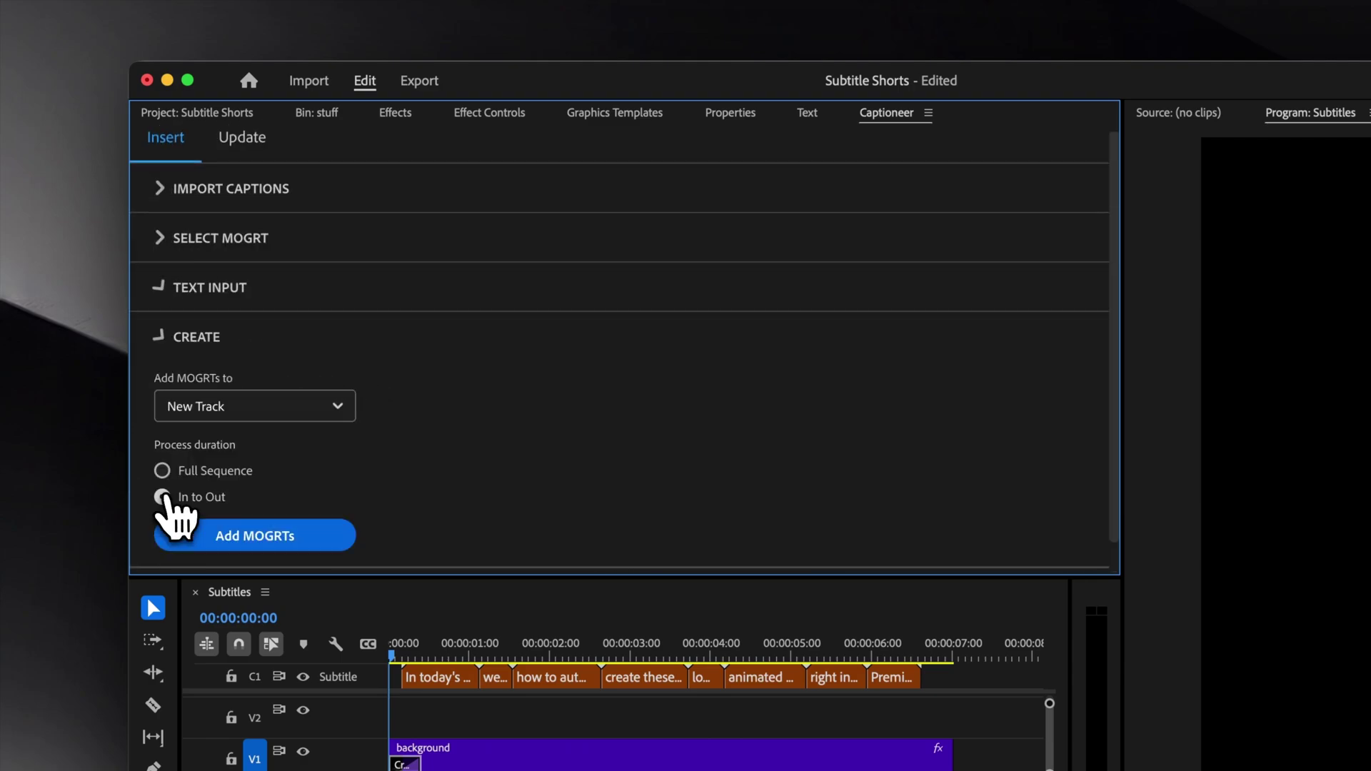
- Add the Karaoke MOGRTs onto Track 2 across the full sequence
{"action": "left_click", "coordinate": [166, 500]}
{"action": "scroll", "coordinate": [388, 460], "scroll_direction": "down", "scroll_amount": 1}
{"action": "left_click", "coordinate": [351, 377]}
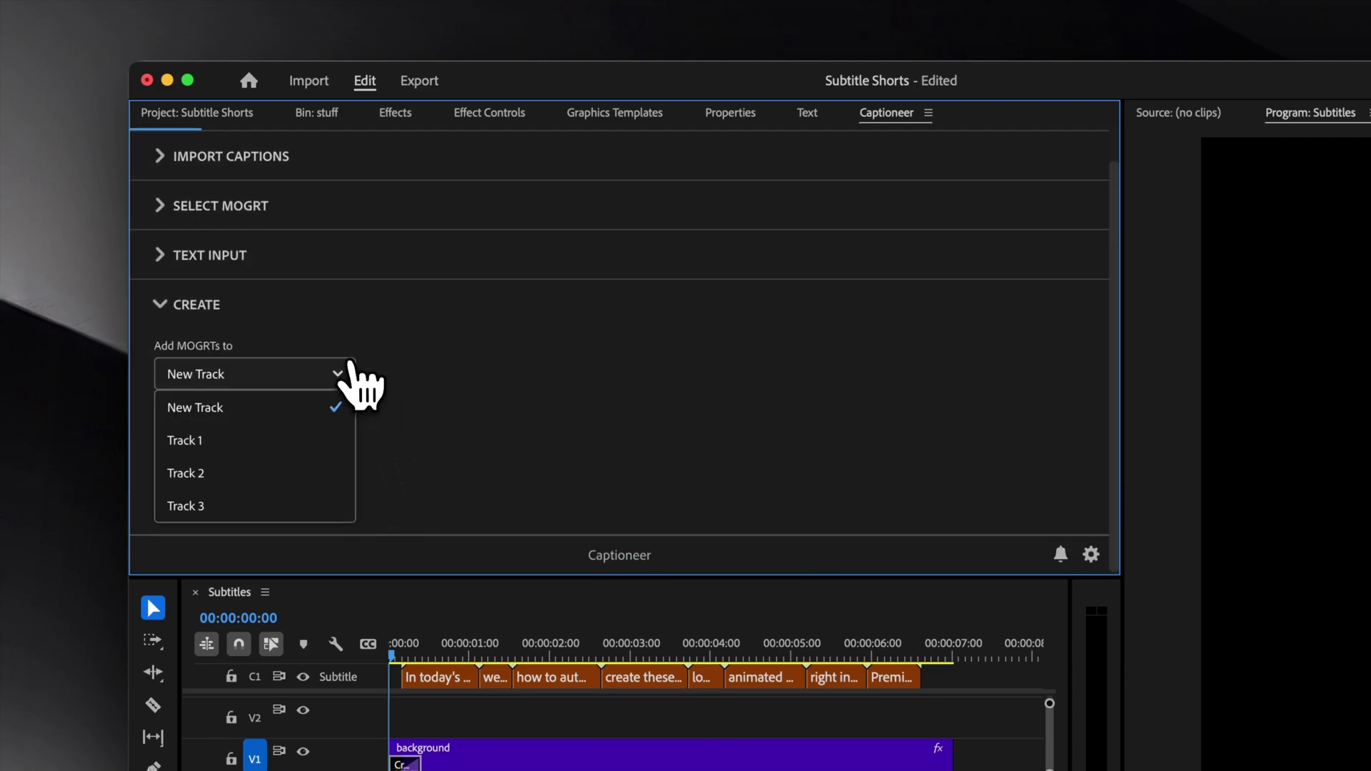
{"action": "left_click", "coordinate": [256, 468]}
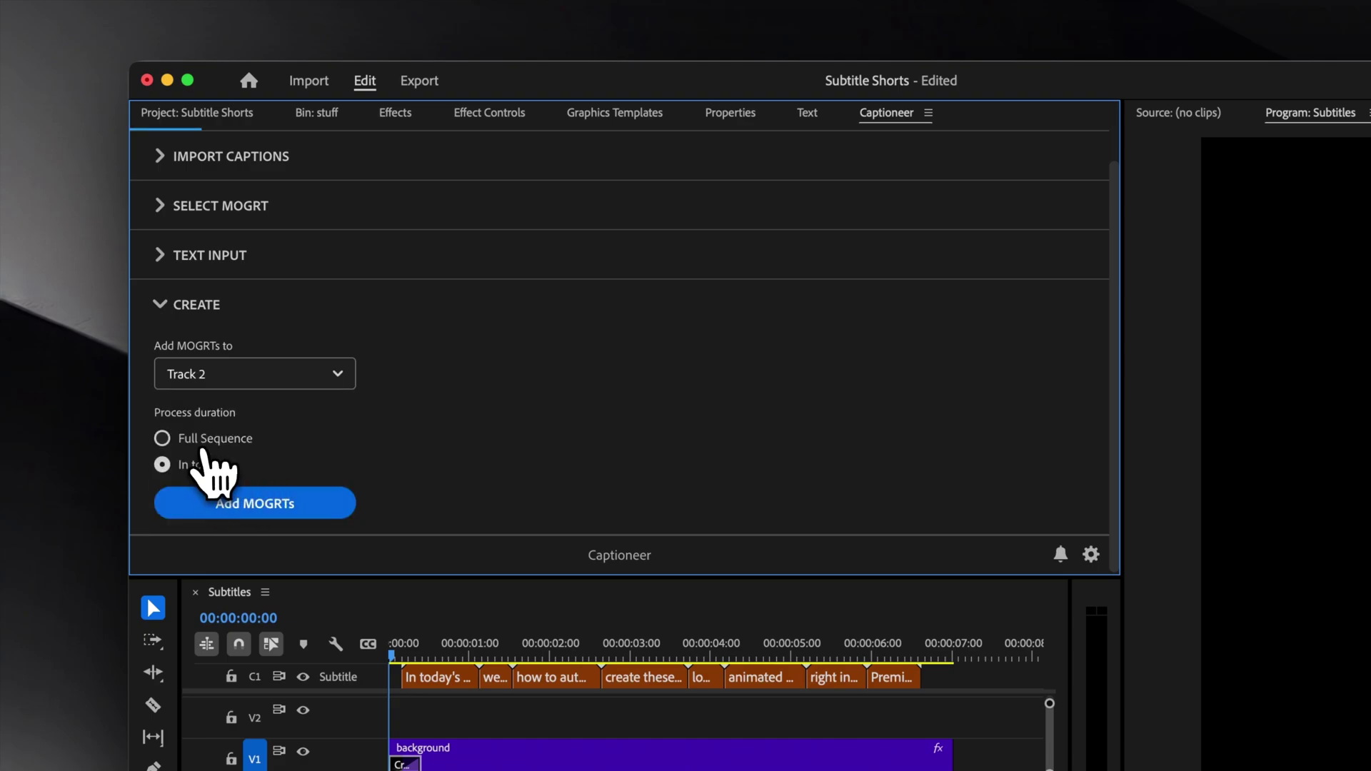
{"action": "left_click", "coordinate": [202, 443]}
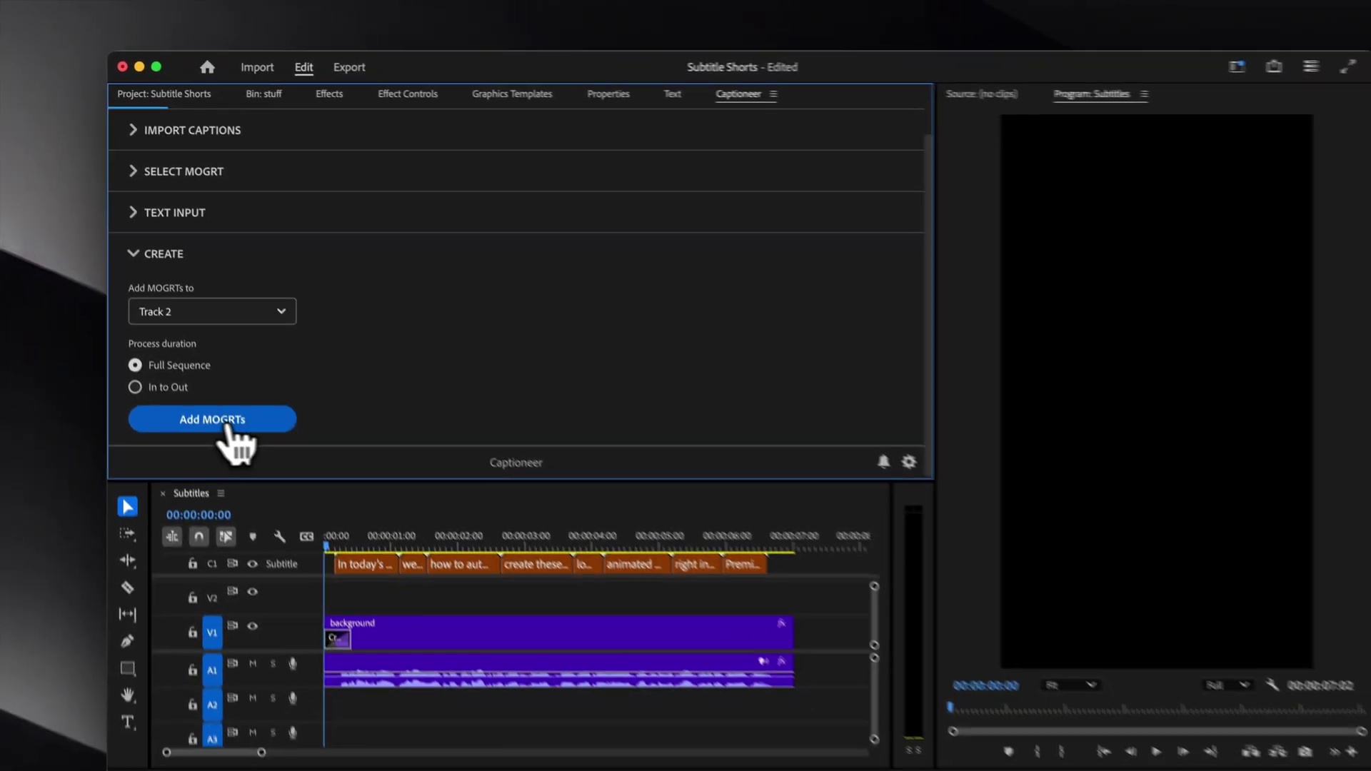
{"action": "left_click", "coordinate": [227, 426]}
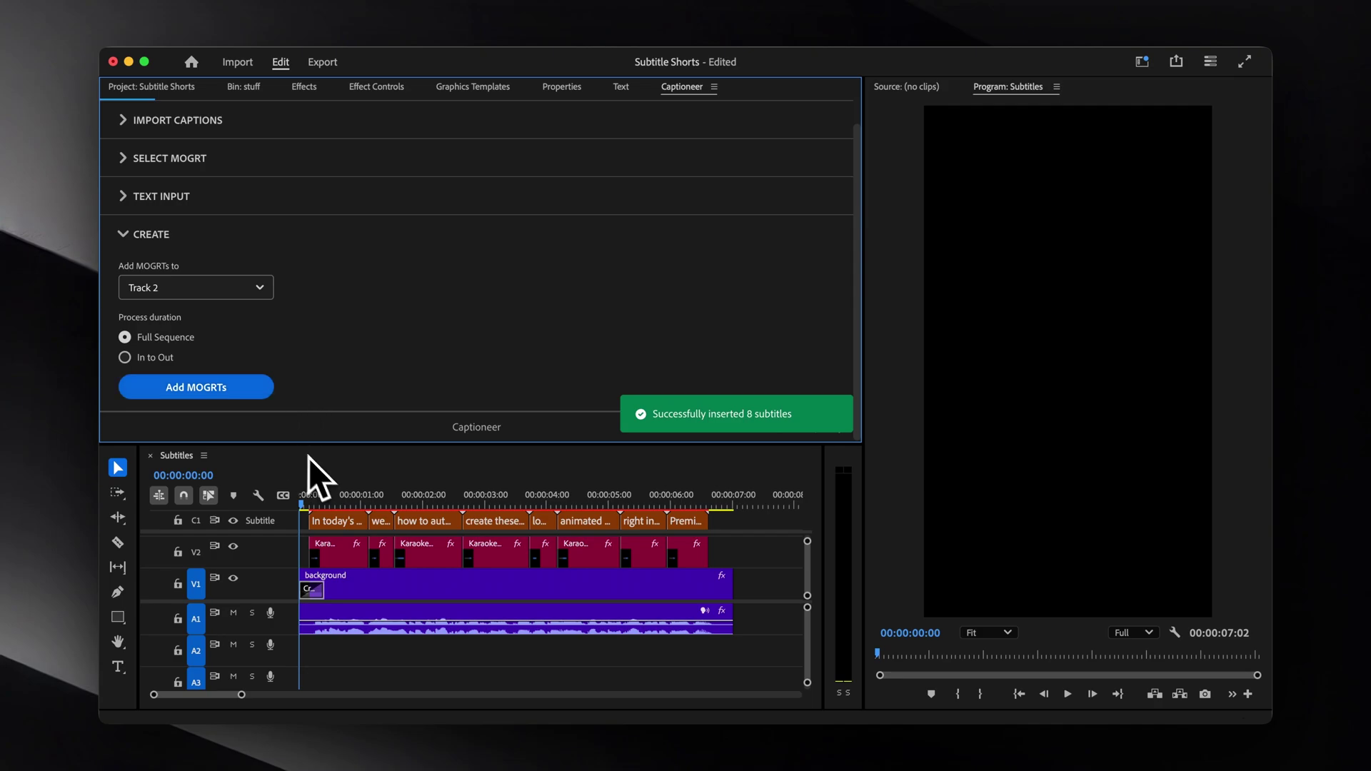
- Hide the C1 caption track and play from the first caption to preview karaoke subtitles
{"action": "left_click", "coordinate": [311, 502]}
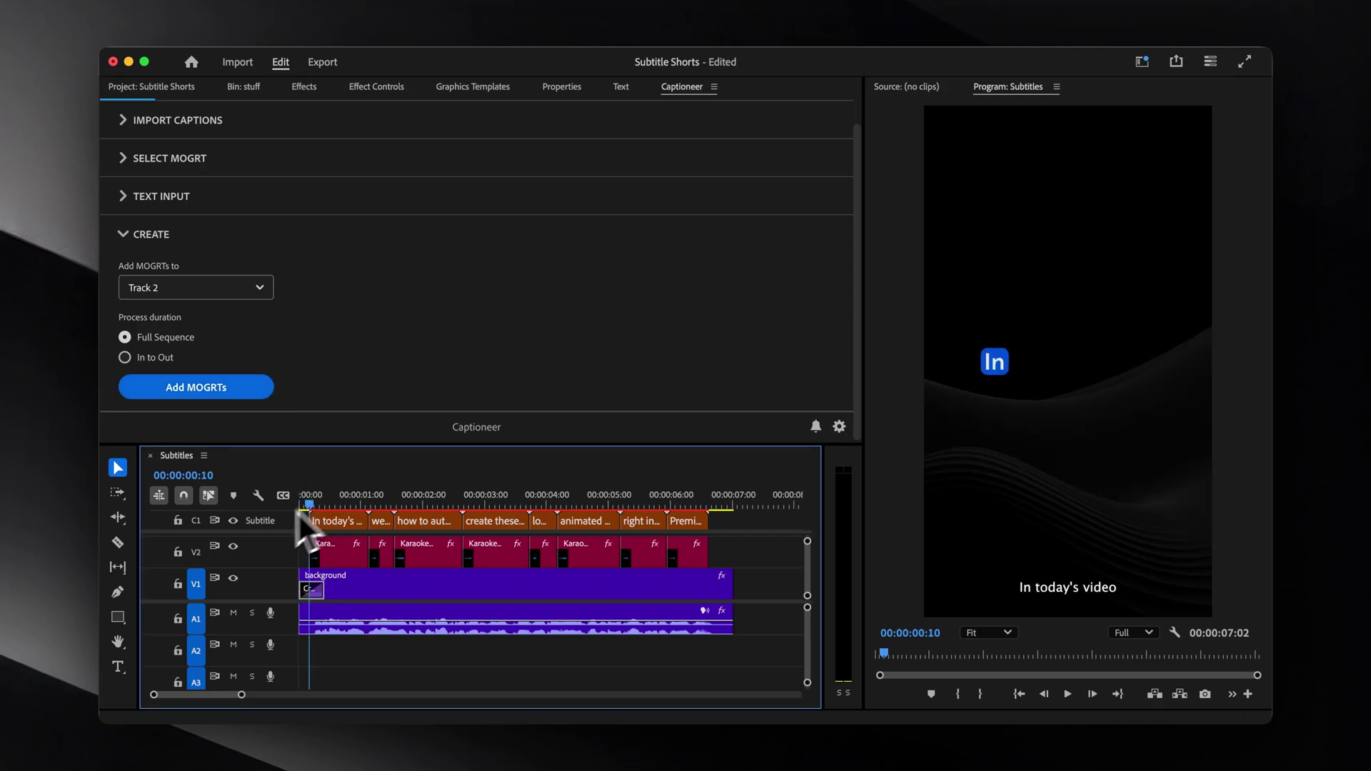
{"action": "left_click", "coordinate": [233, 522]}
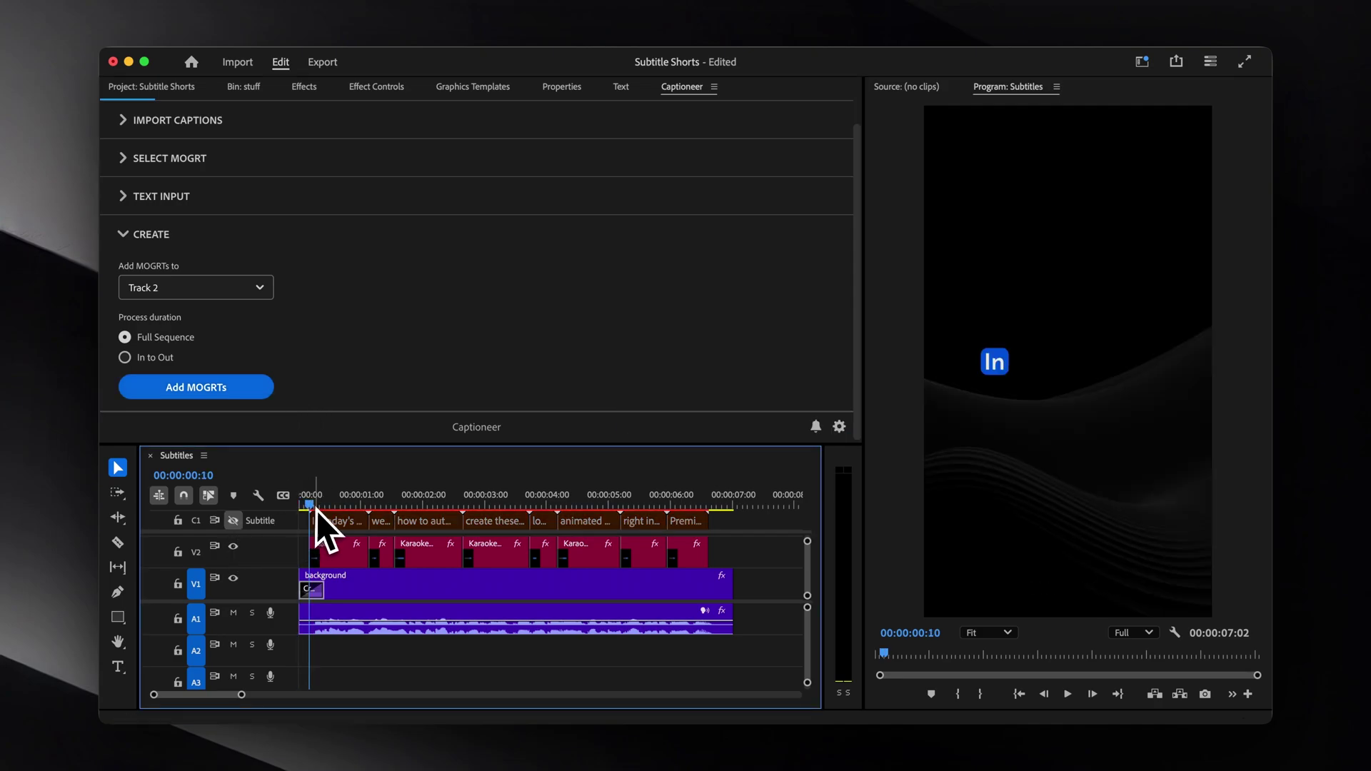
{"action": "key", "text": "space"}
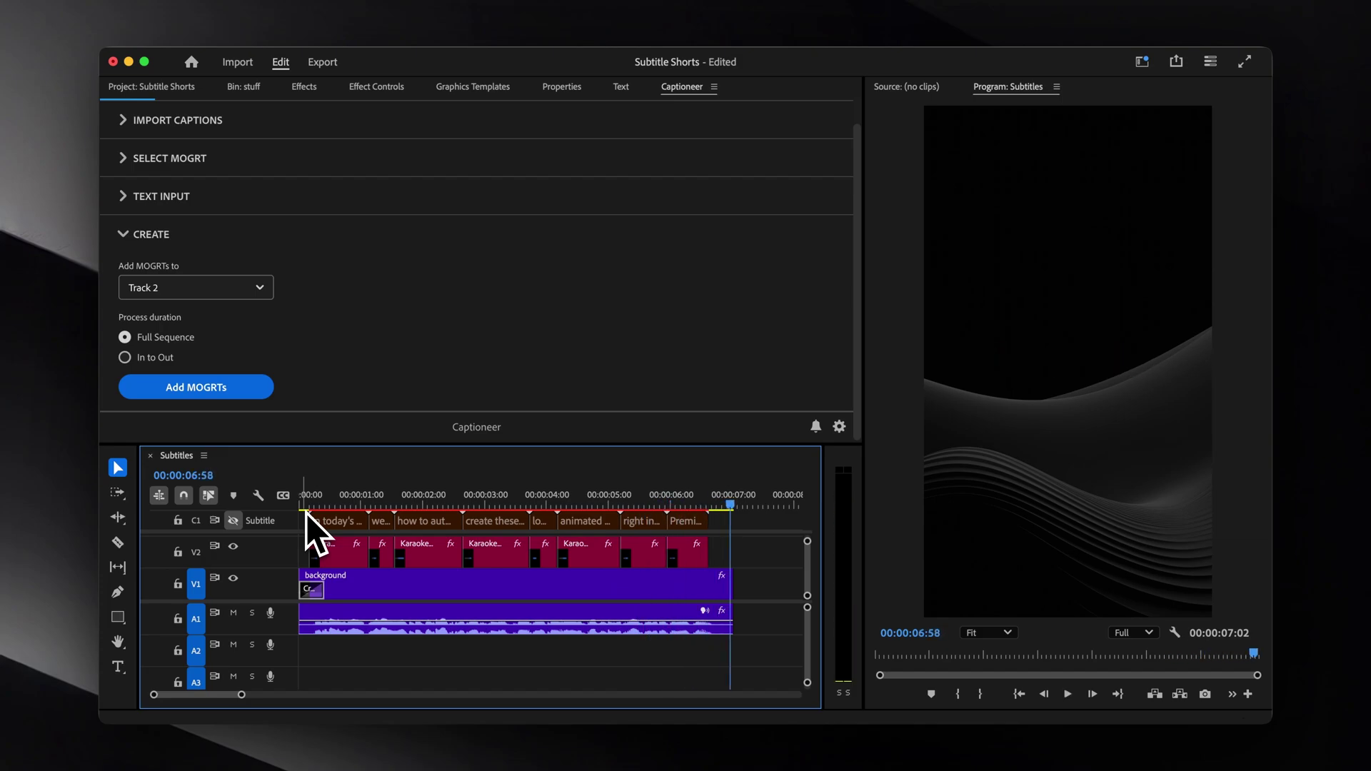
- Open the first karaoke caption's Graphic Parameters in Effect Controls and move it lower
{"action": "double_click", "coordinate": [345, 570]}
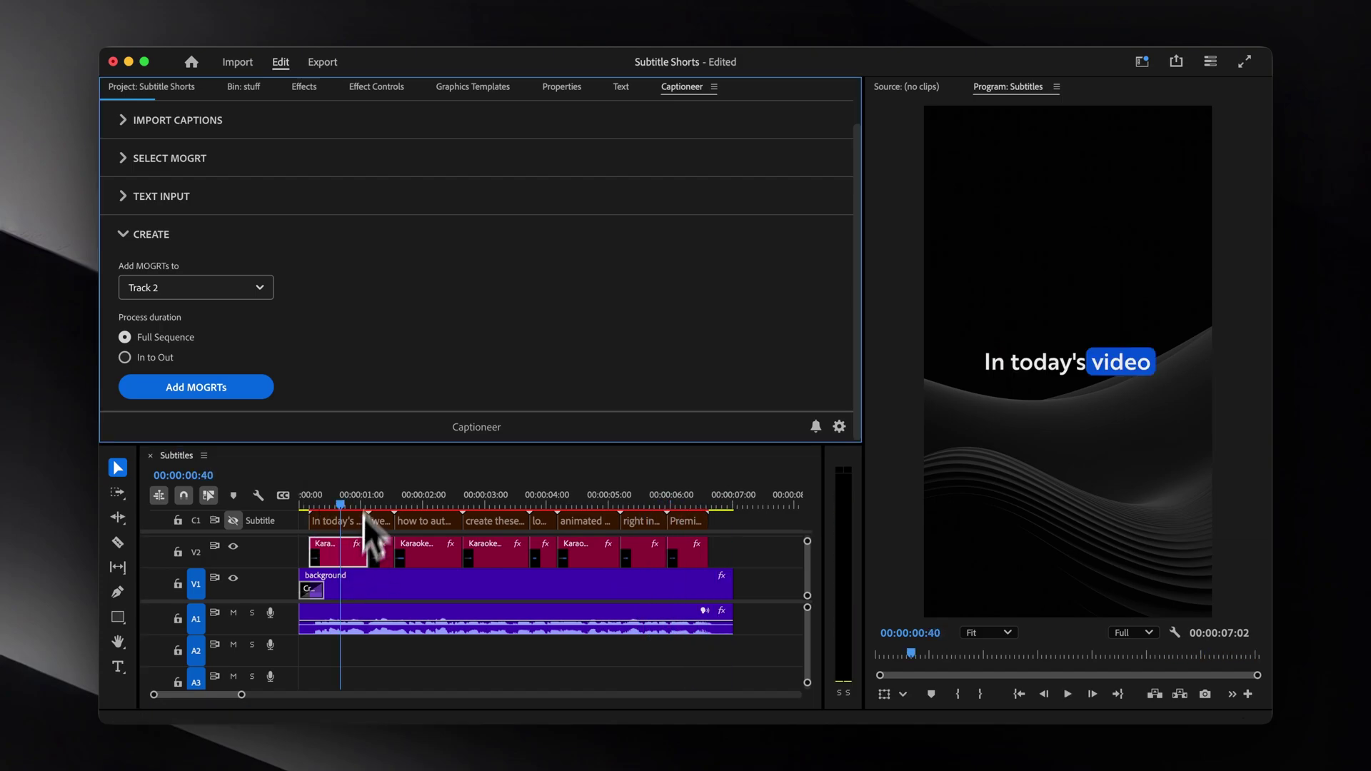
{"action": "left_click", "coordinate": [376, 85]}
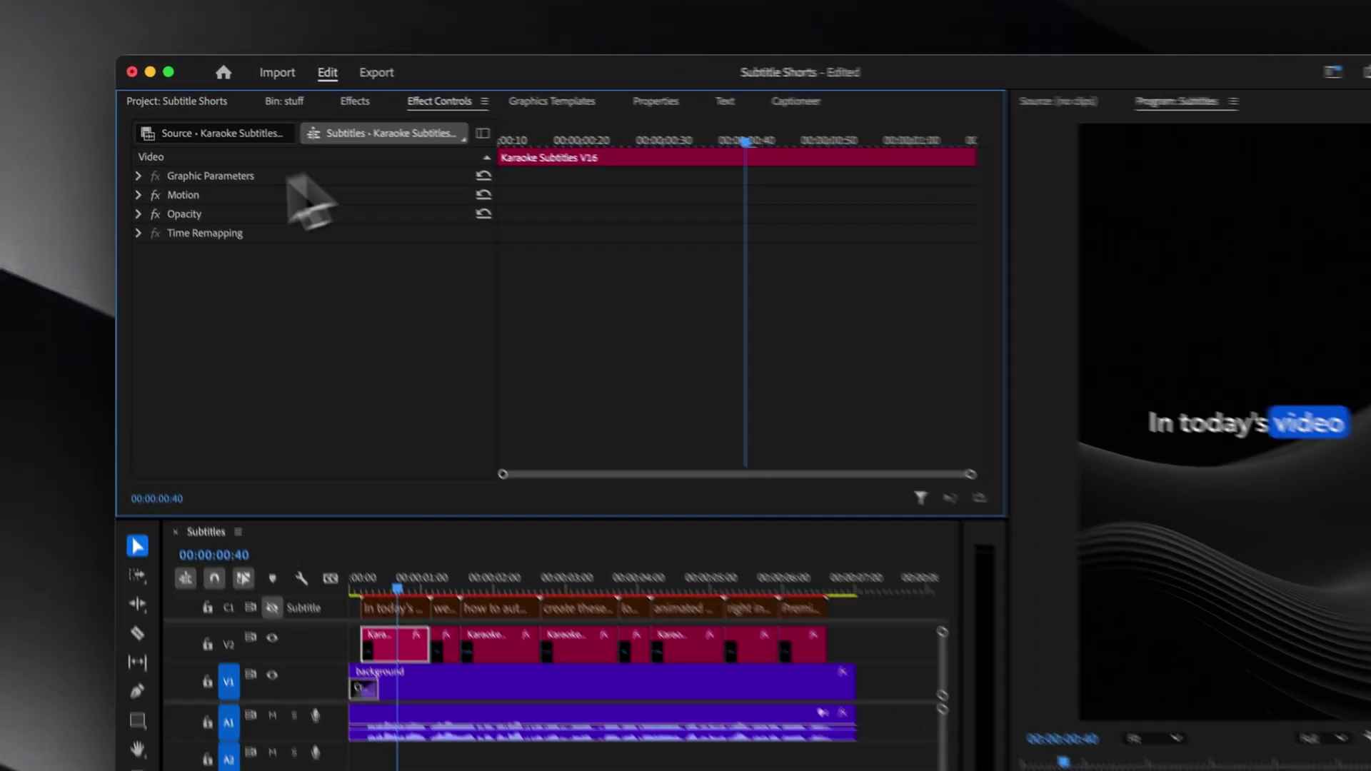
{"action": "left_click", "coordinate": [151, 191]}
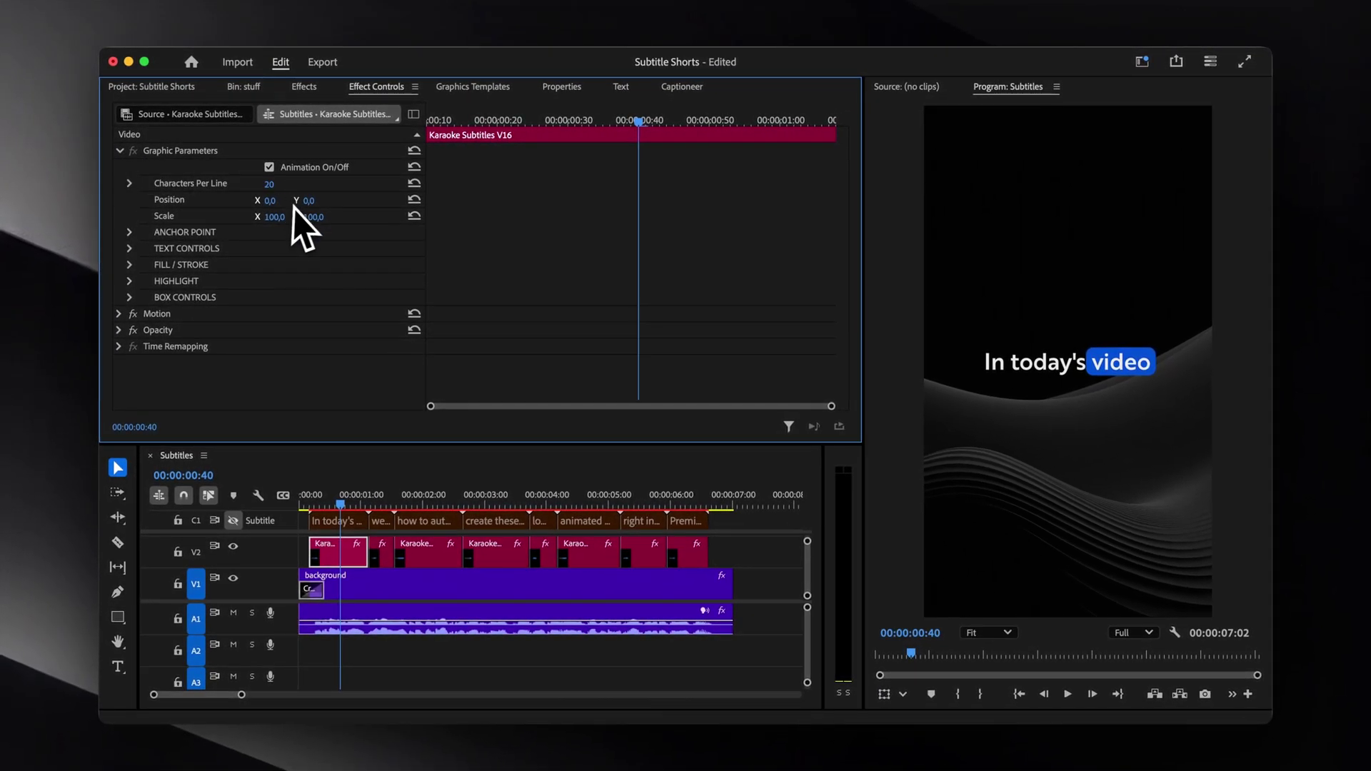
{"action": "left_click_drag", "start_coordinate": [316, 202], "coordinate": [304, 226]}
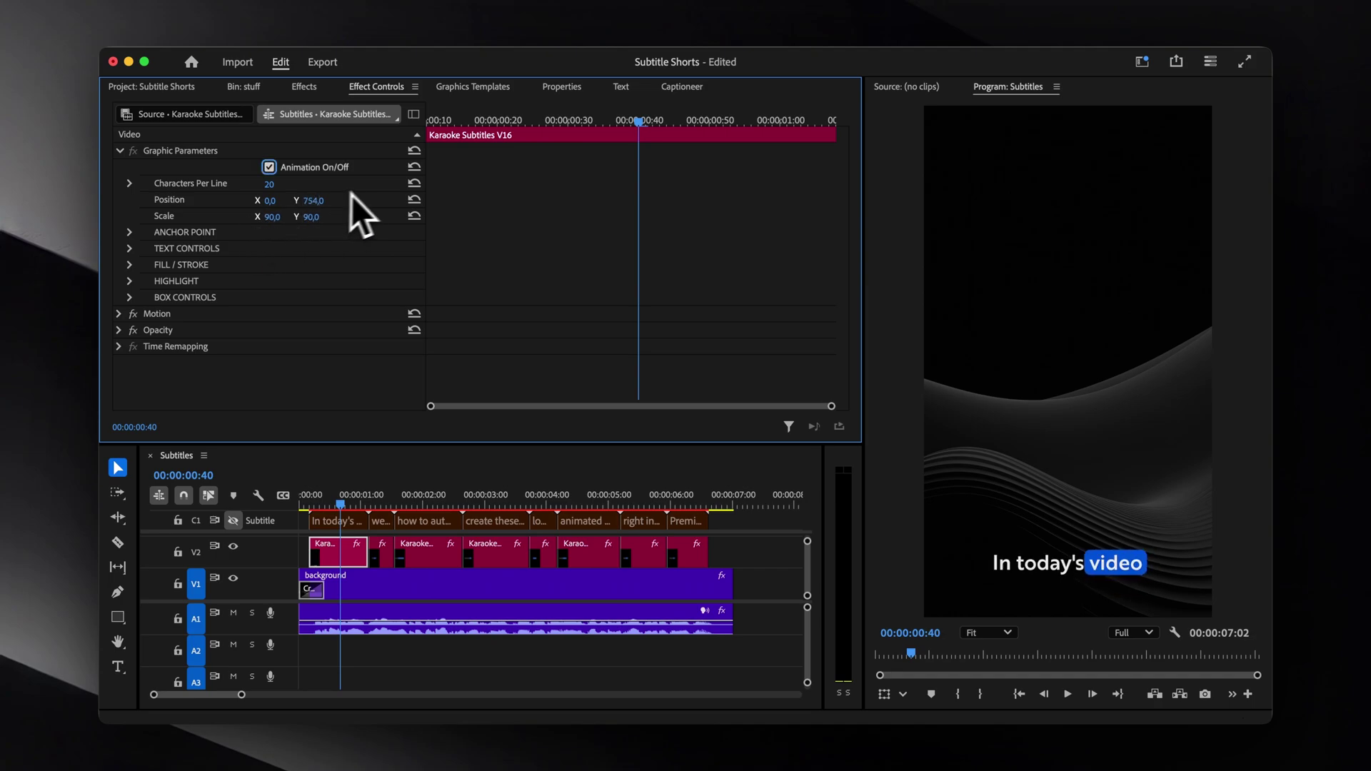
- Review the caption's Text Controls settings and text
{"action": "left_click", "coordinate": [131, 249]}
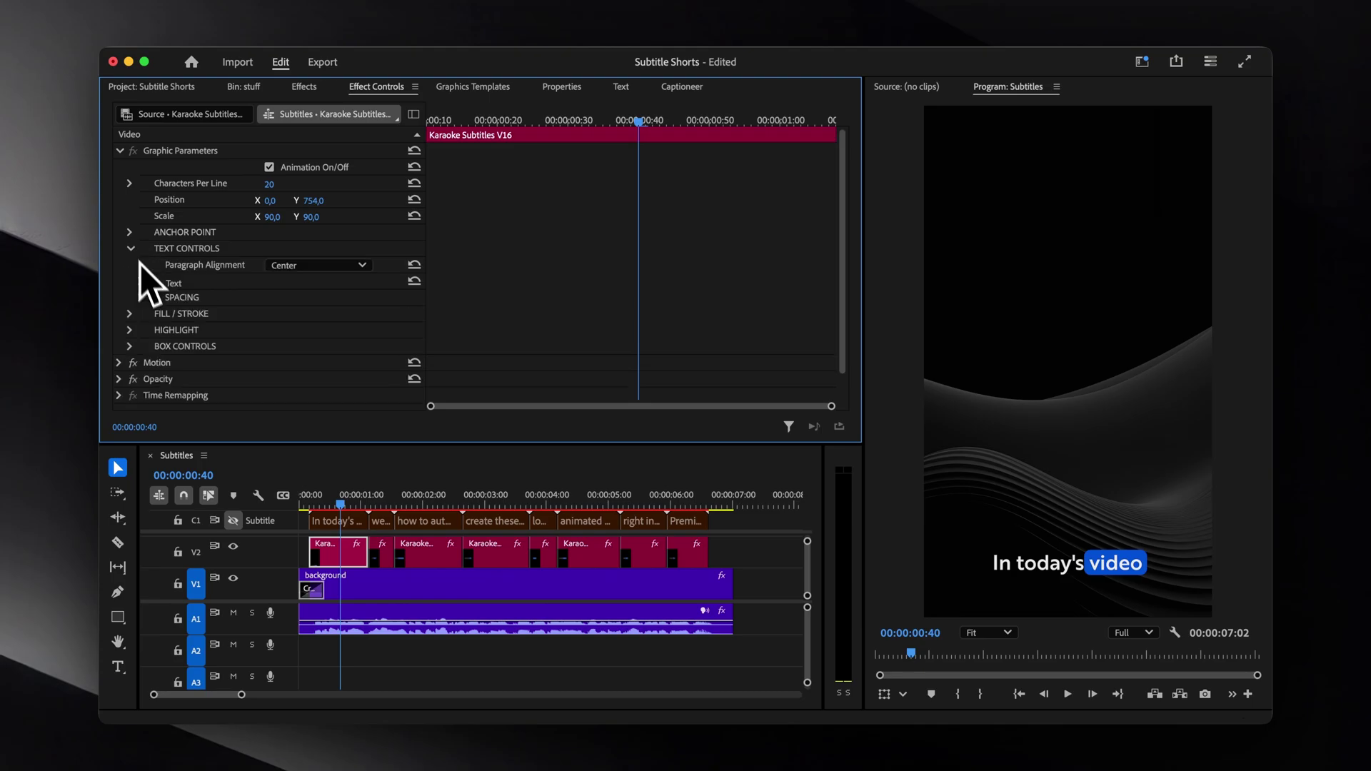
{"action": "left_click", "coordinate": [141, 284]}
{"action": "scroll", "coordinate": [204, 324], "scroll_direction": "down", "scroll_amount": 2}
{"action": "left_click", "coordinate": [129, 204]}
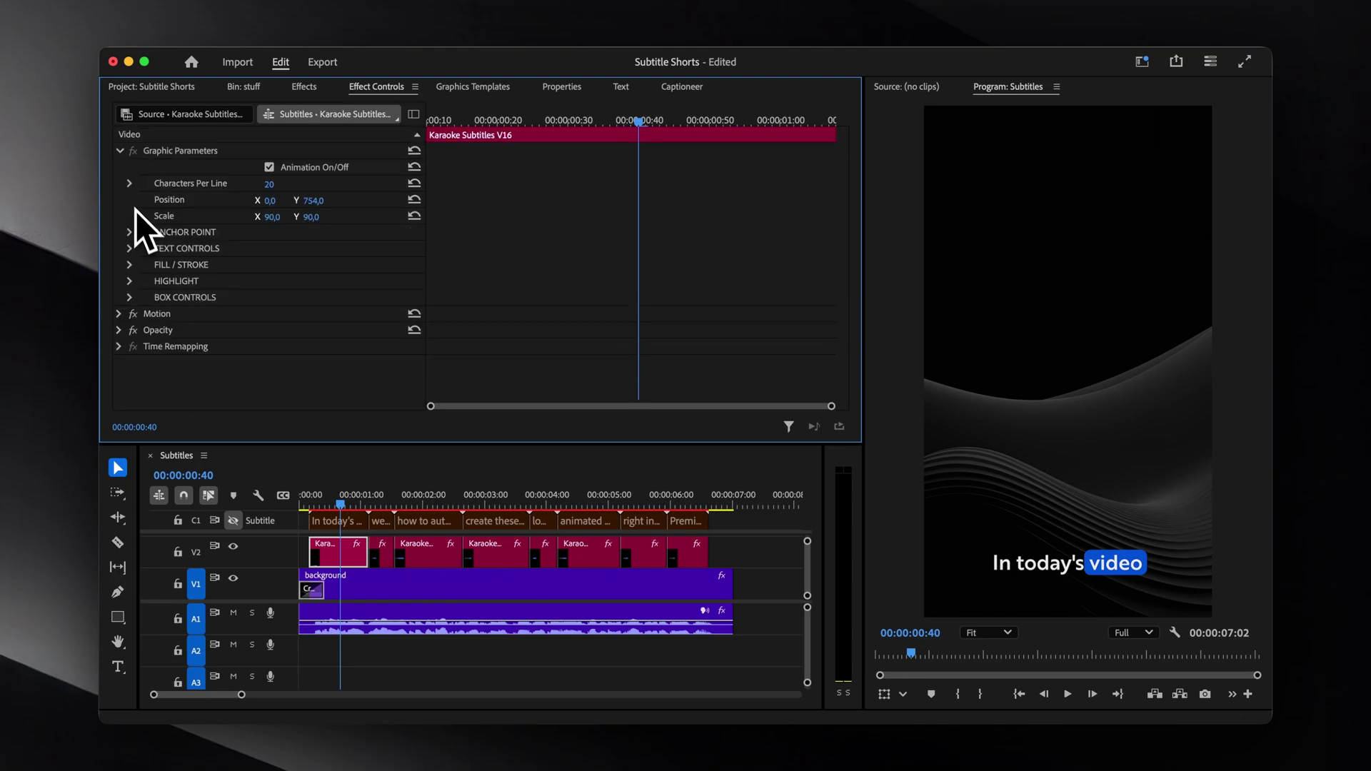
- Outline the highlighted word's blue box with a white stroke by raising Box Stroke Width
{"action": "left_click", "coordinate": [131, 265]}
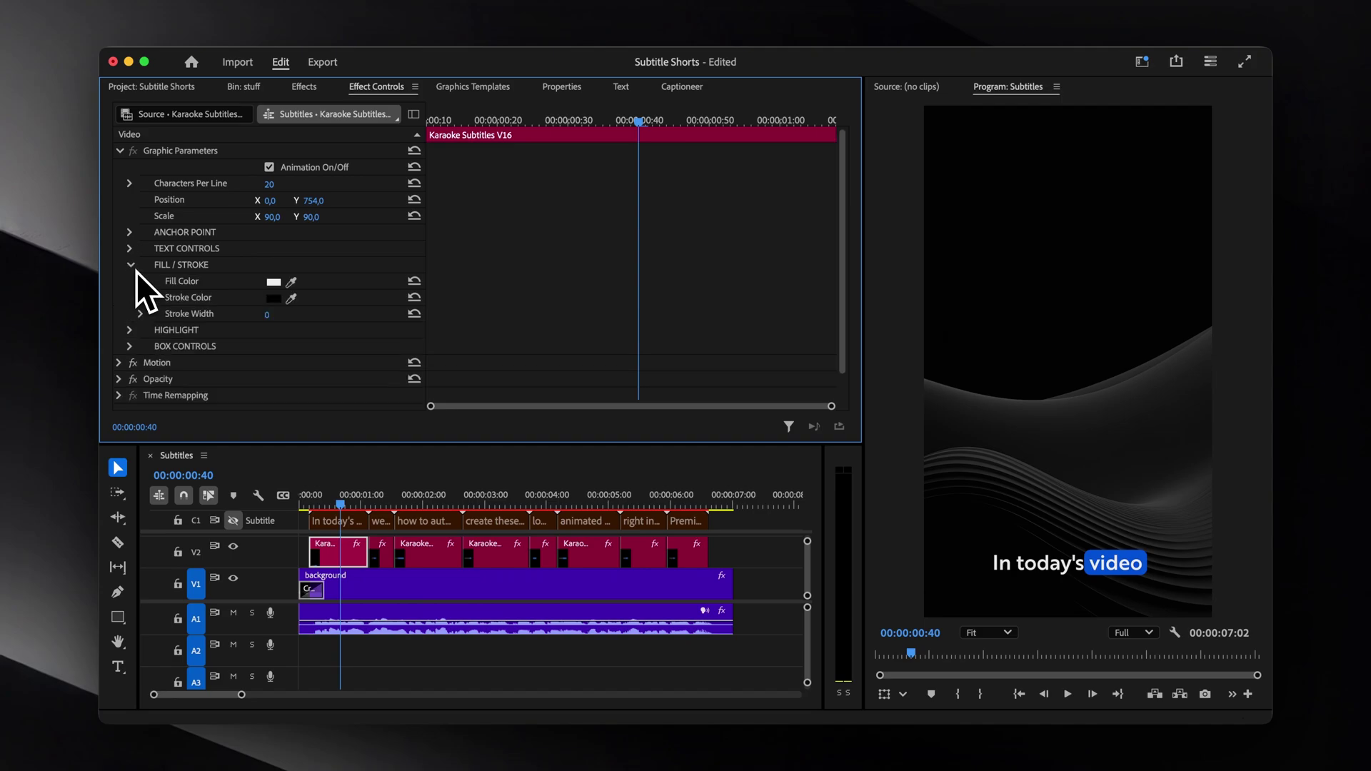
{"action": "left_click", "coordinate": [132, 333]}
{"action": "left_click", "coordinate": [131, 333]}
{"action": "left_click", "coordinate": [133, 347]}
{"action": "scroll", "coordinate": [133, 351], "scroll_direction": "down", "scroll_amount": 4}
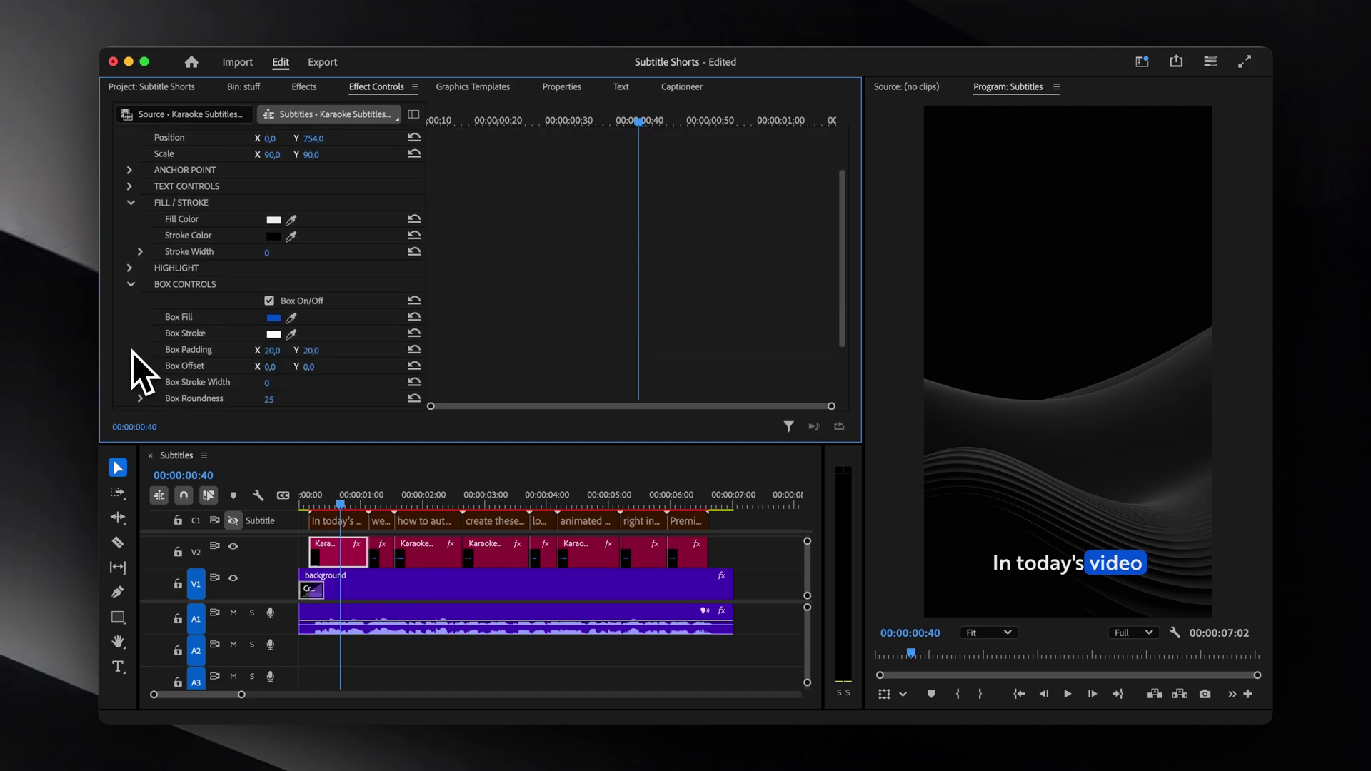
{"action": "left_click_drag", "start_coordinate": [275, 351], "coordinate": [291, 354]}
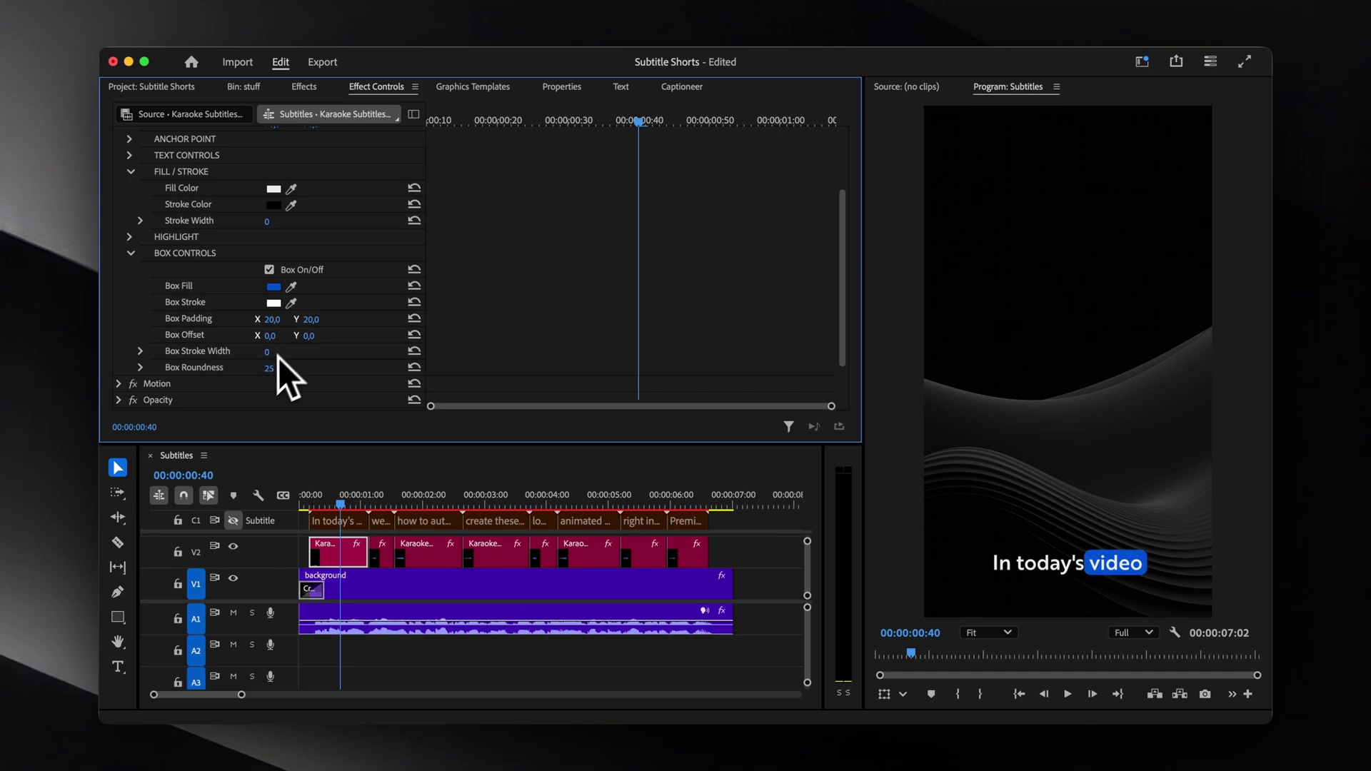
{"action": "left_click", "coordinate": [132, 253]}
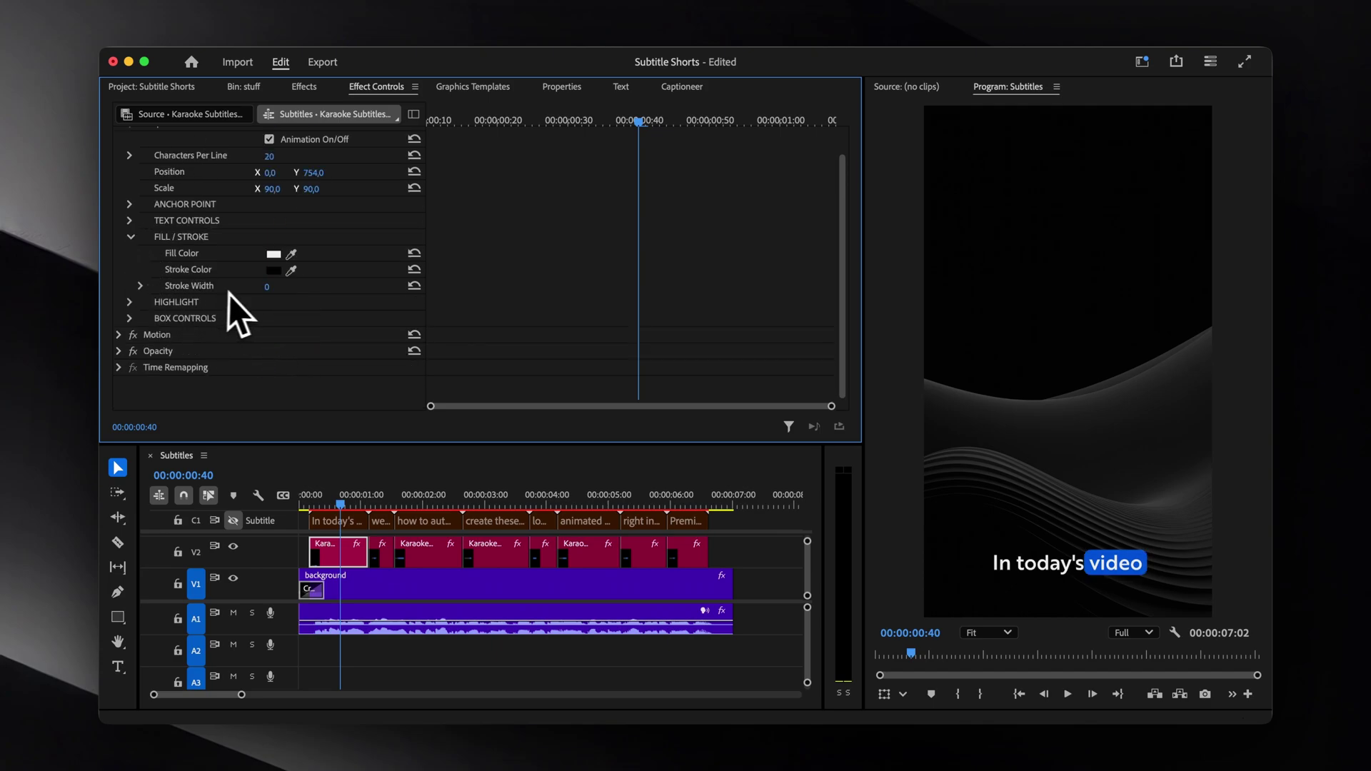
{"action": "scroll", "coordinate": [222, 307], "scroll_direction": "up", "scroll_amount": 2}
{"action": "left_click", "coordinate": [120, 153]}
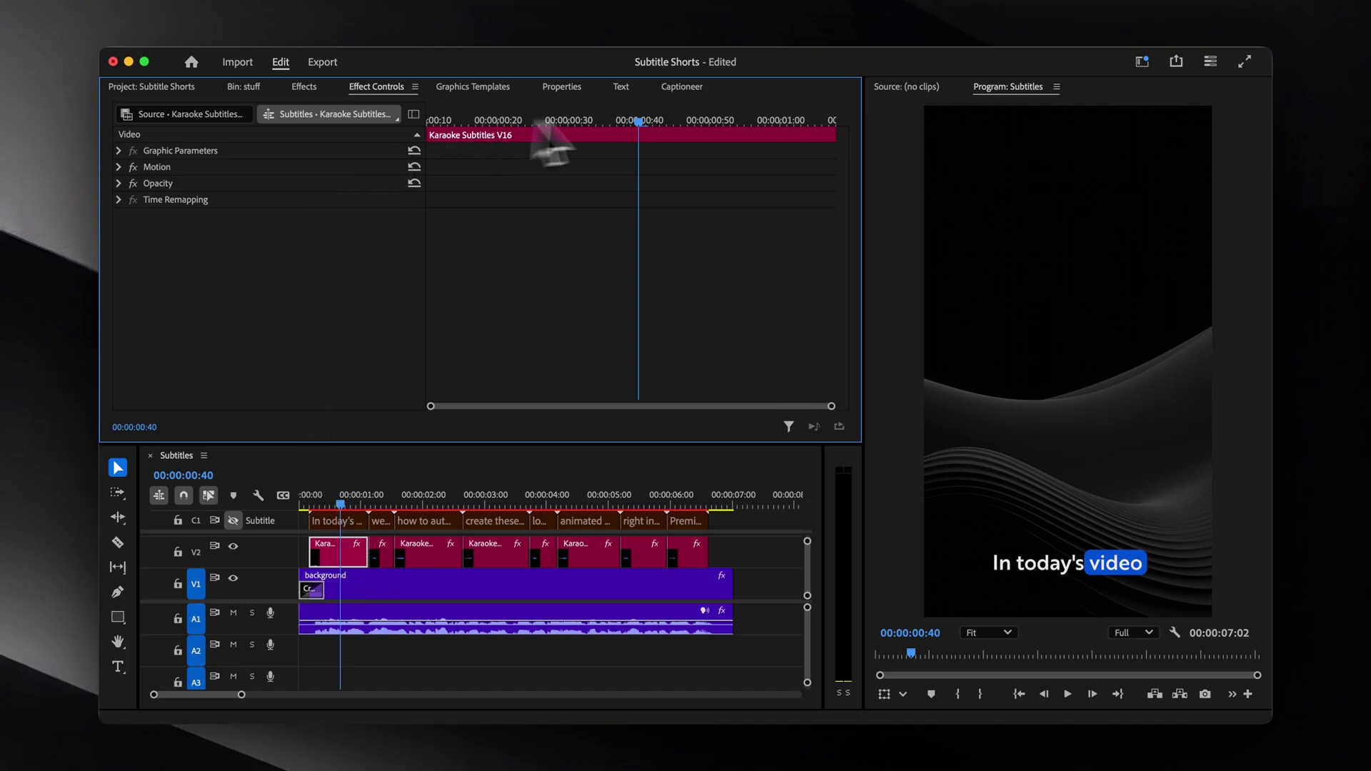
- Copy the restyled caption's attributes in Captioneer's Update tab
{"action": "left_click", "coordinate": [682, 86]}
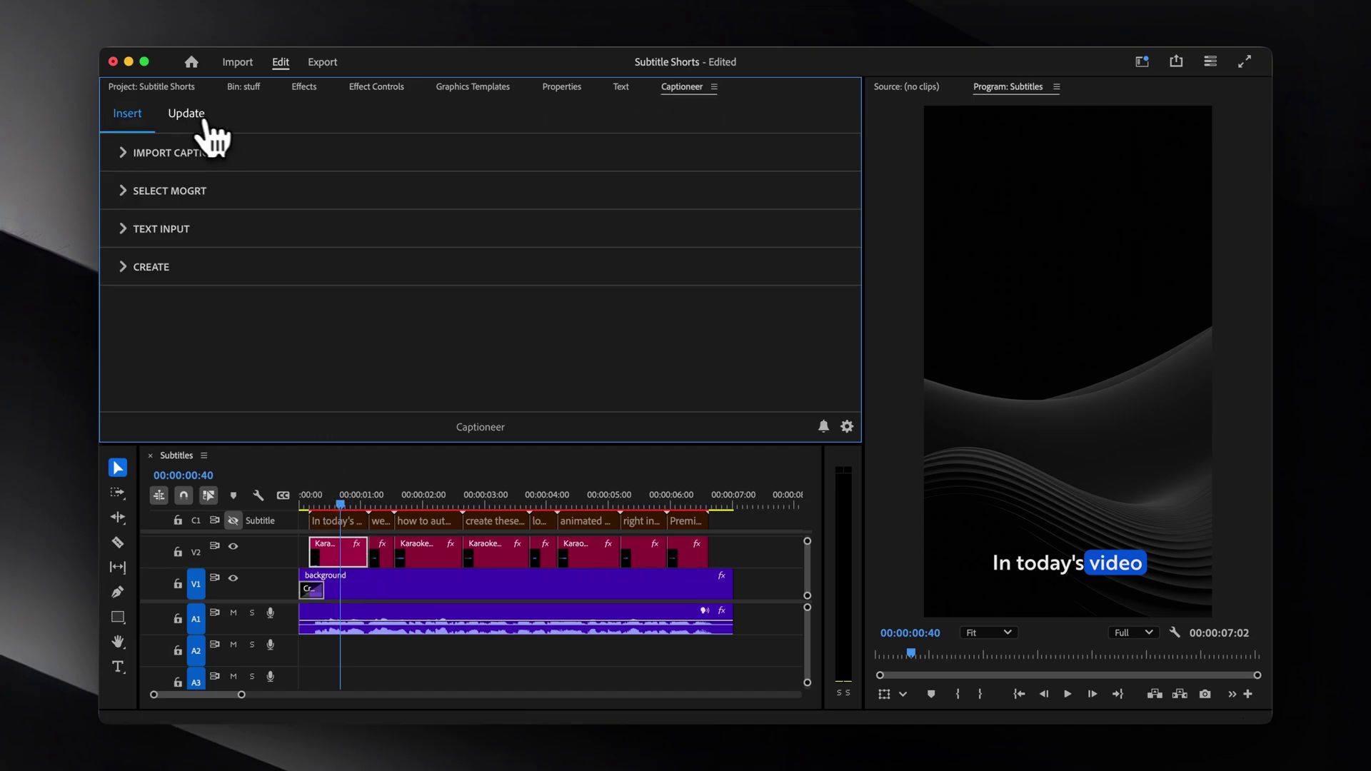
{"action": "left_click", "coordinate": [187, 114]}
{"action": "left_click", "coordinate": [182, 180]}
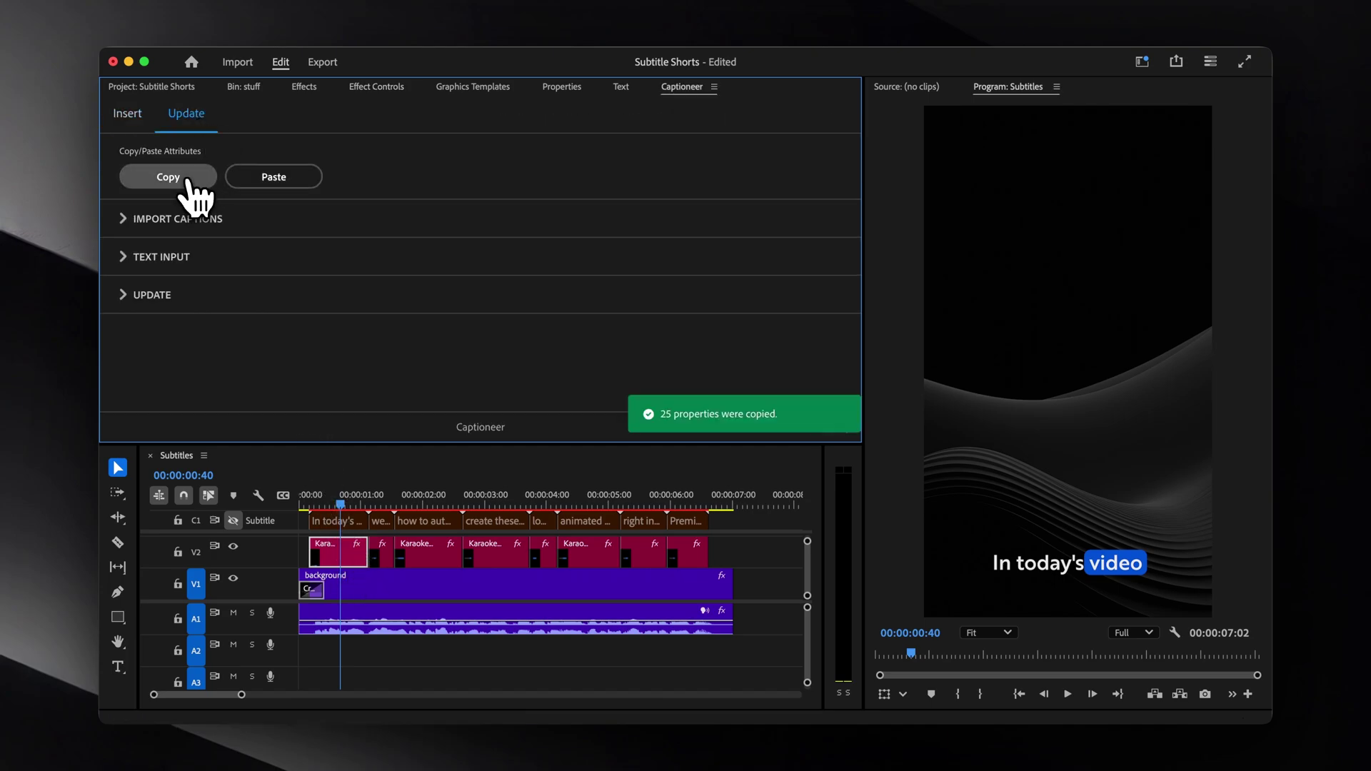
- Paste the style onto all eight V2 caption clips, then scrub and play to check
{"action": "left_click_drag", "start_coordinate": [750, 578], "coordinate": [361, 560]}
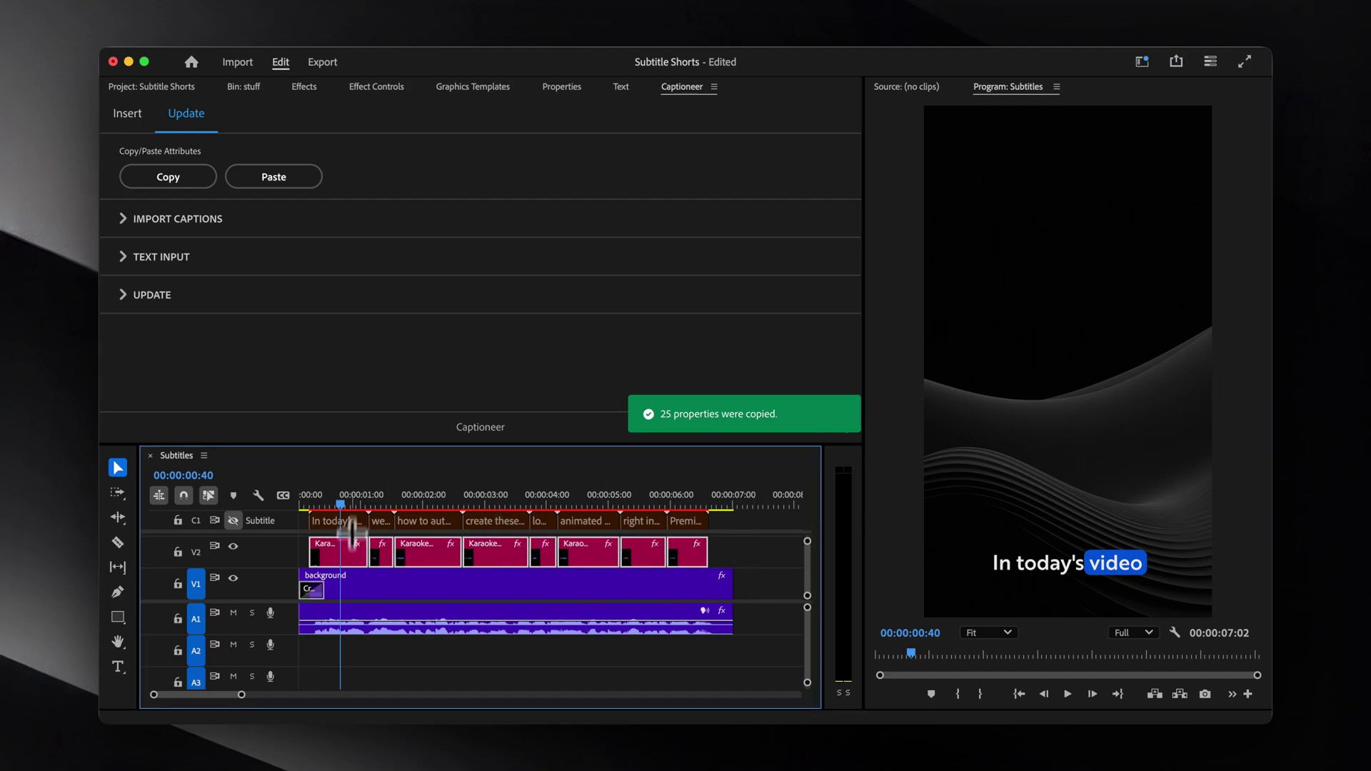
{"action": "left_click", "coordinate": [275, 178]}
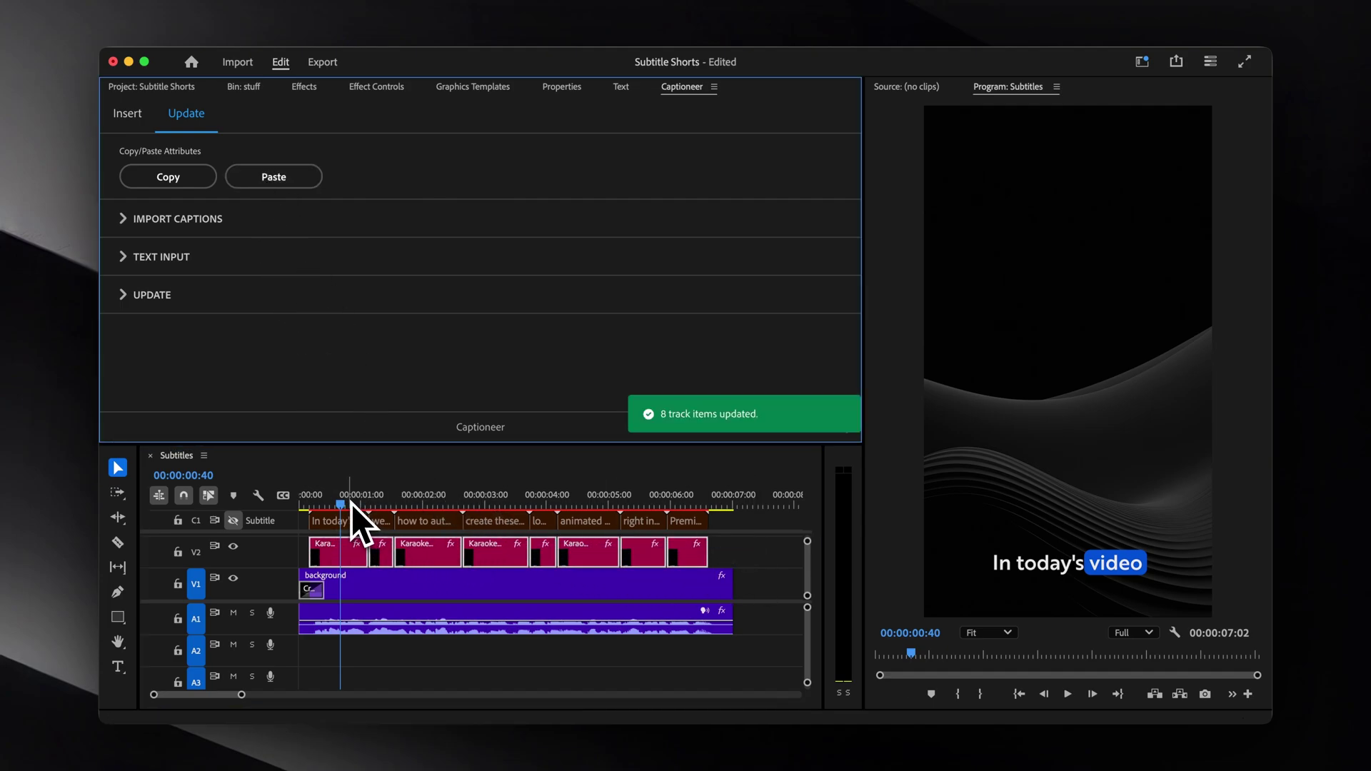
{"action": "left_click_drag", "start_coordinate": [351, 503], "coordinate": [312, 538]}
{"action": "key", "text": "space"}
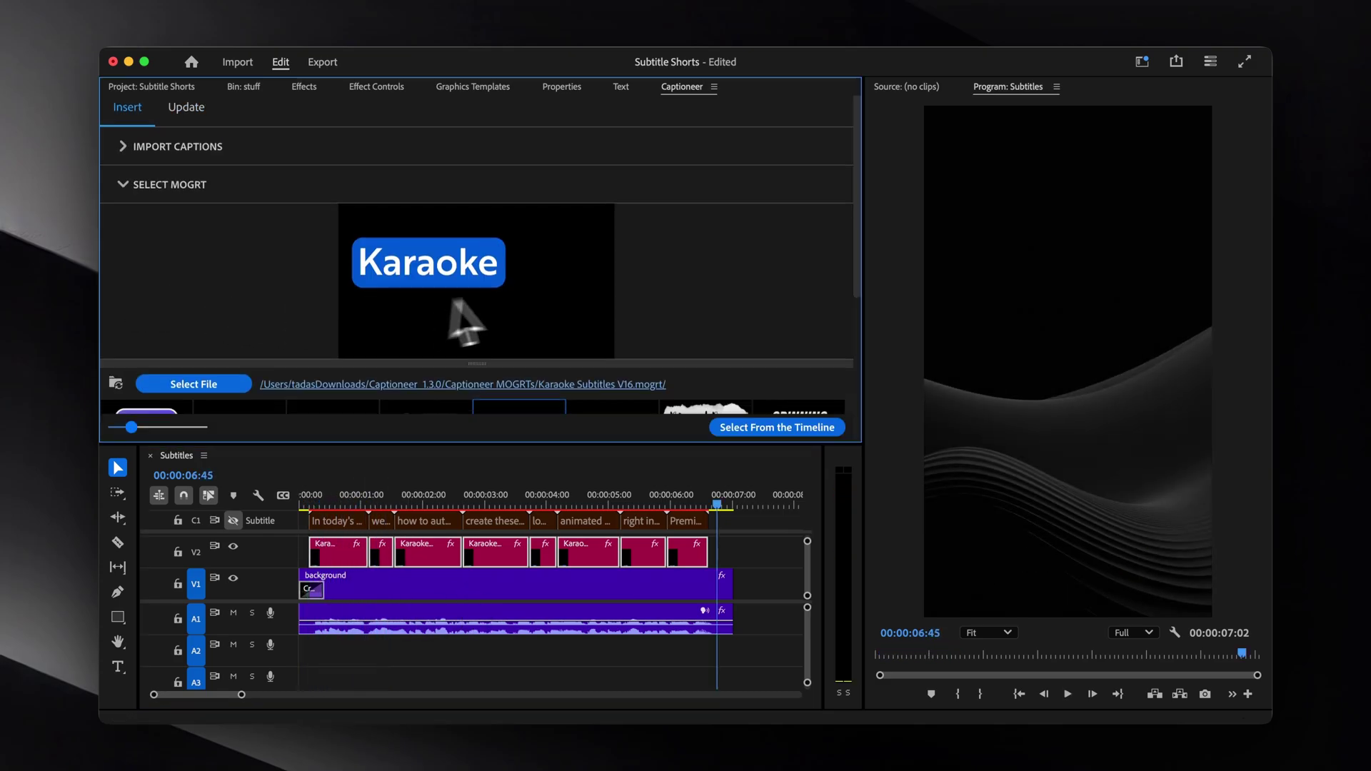
- Add Block Subtitles on Track 2 for the full sequence, confirming the overwrite
{"action": "scroll", "coordinate": [490, 297], "scroll_direction": "down", "scroll_amount": 3}
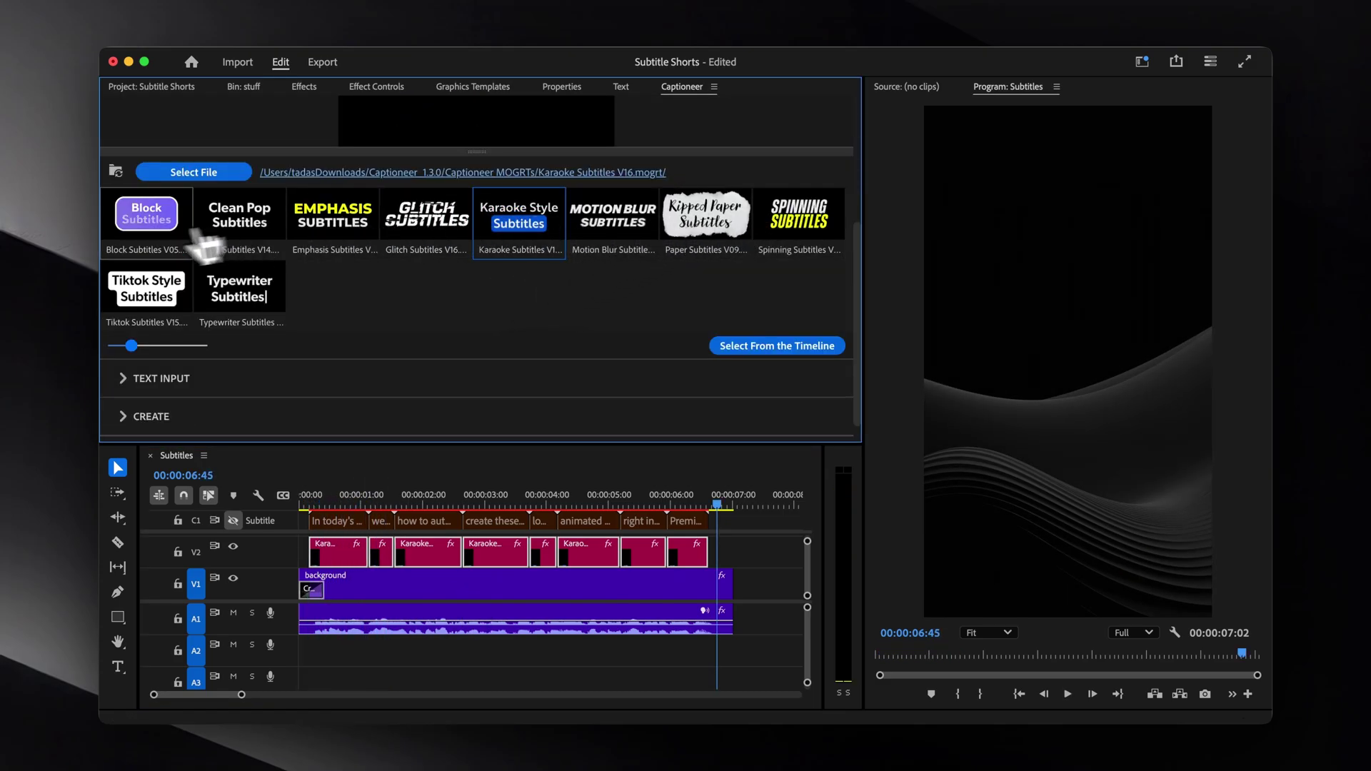
{"action": "left_click", "coordinate": [139, 247]}
{"action": "scroll", "coordinate": [185, 357], "scroll_direction": "down", "scroll_amount": 1}
{"action": "left_click", "coordinate": [193, 394]}
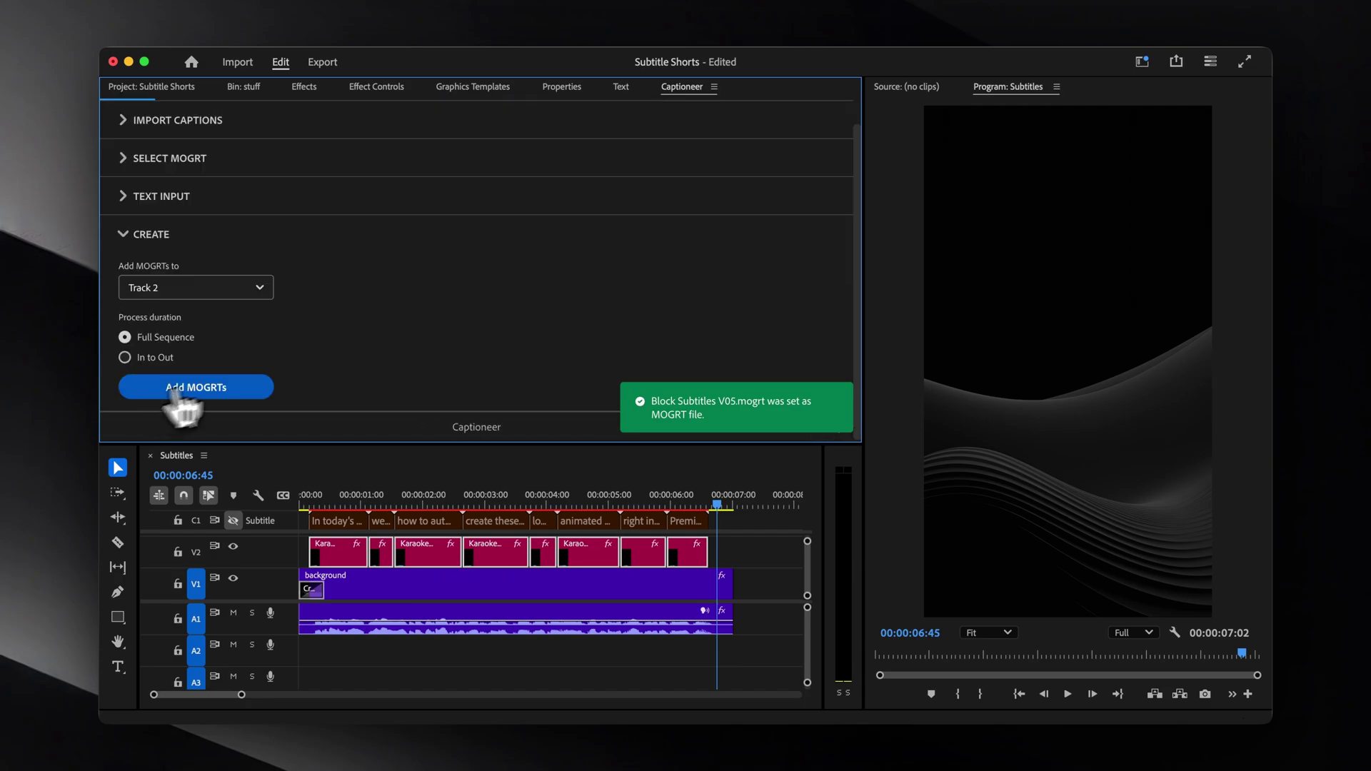
{"action": "left_click", "coordinate": [233, 520]}
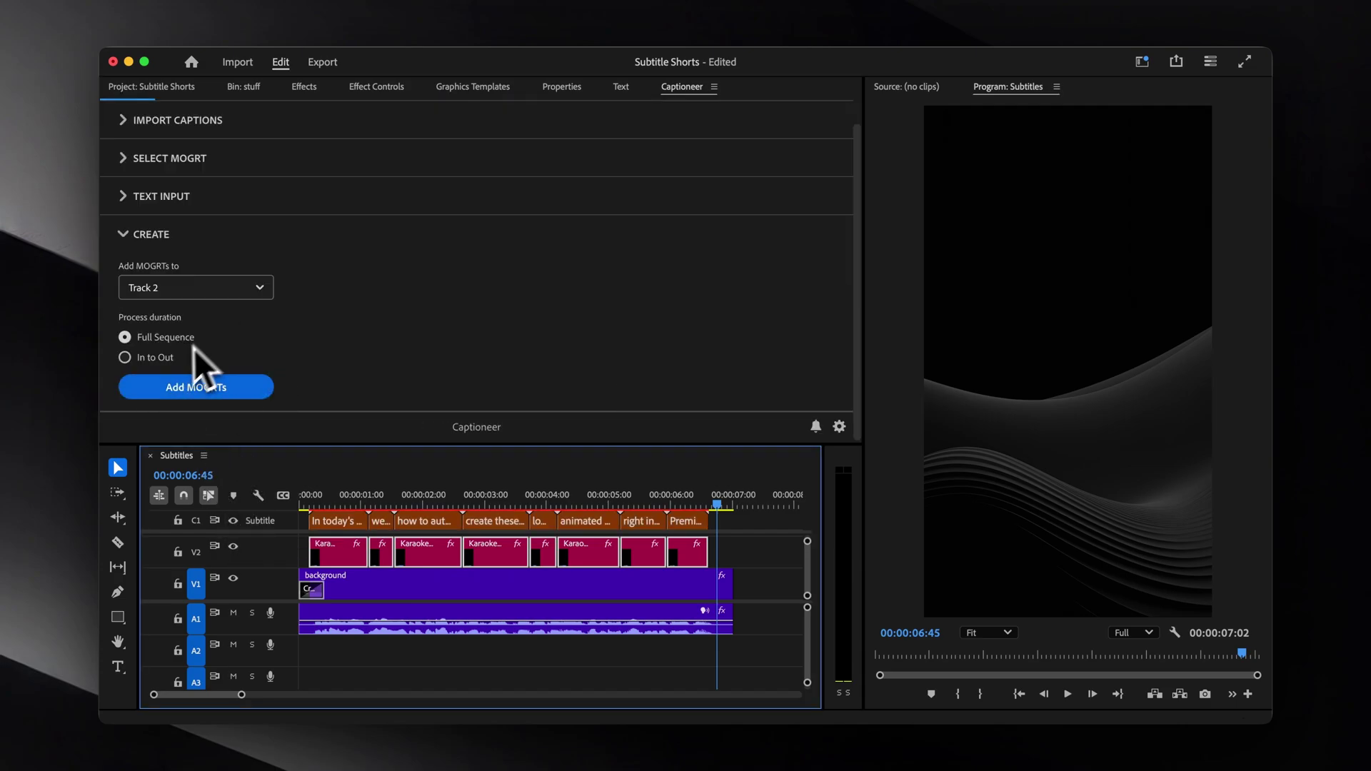
{"action": "left_click", "coordinate": [191, 385]}
{"action": "left_click", "coordinate": [724, 317]}
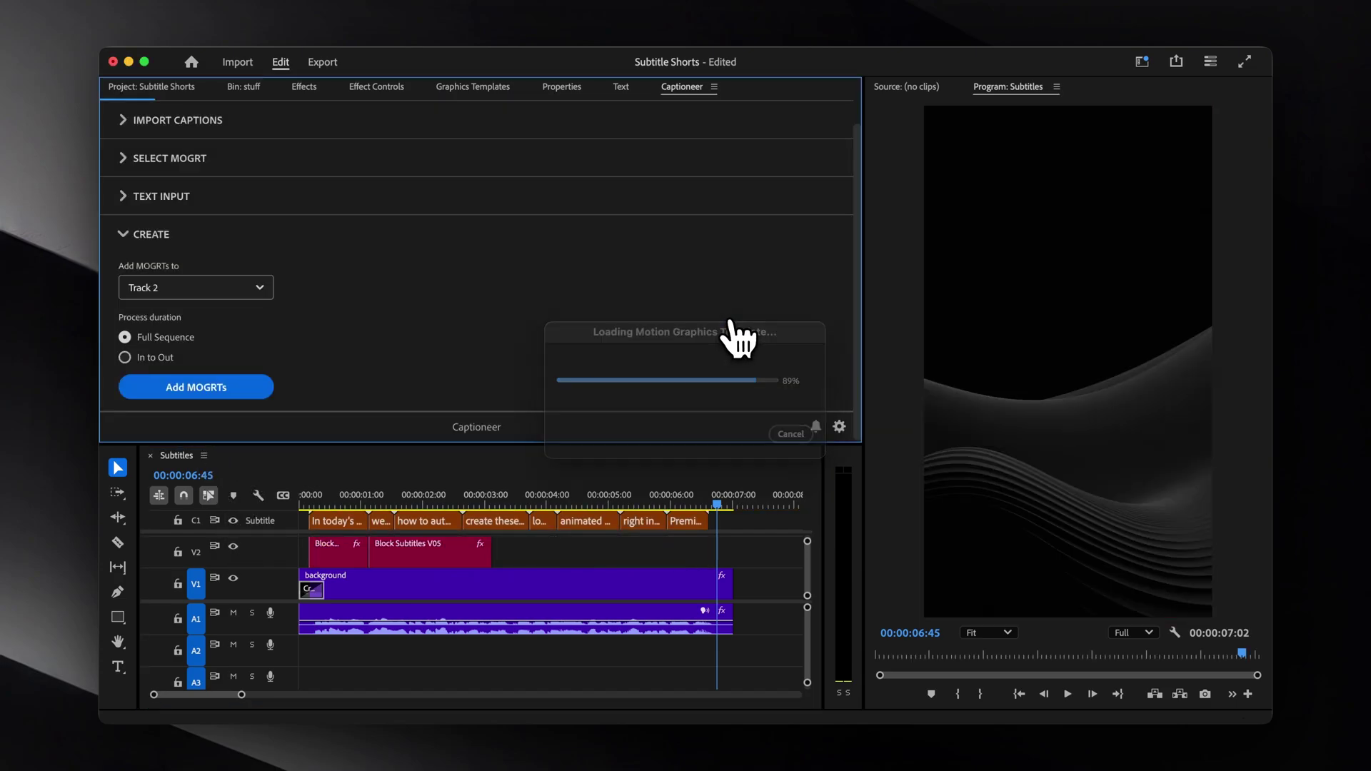
- Scrub the timeline and zoom out to preview the new Block captions
{"action": "left_click", "coordinate": [316, 501]}
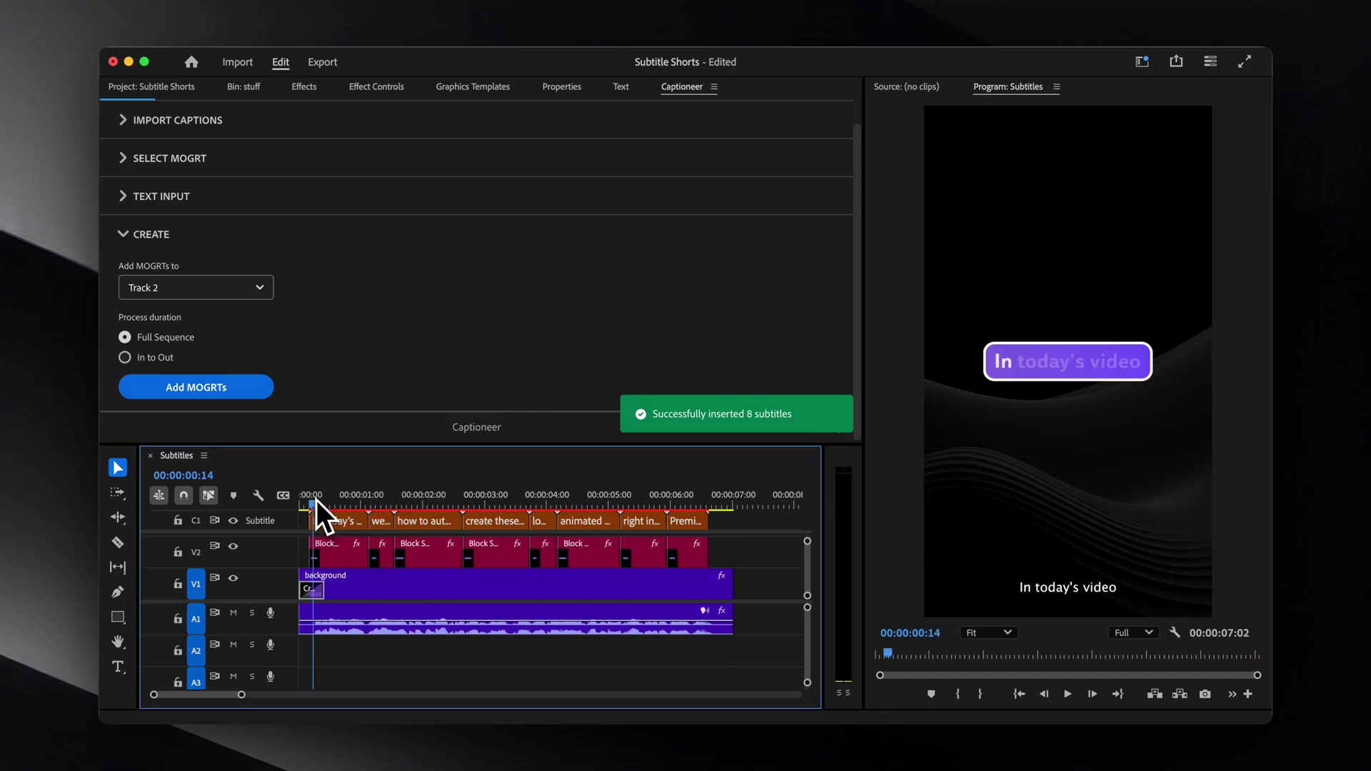
{"action": "left_click_drag", "start_coordinate": [315, 500], "coordinate": [511, 494]}
{"action": "key", "text": "minus"}
{"action": "key", "text": "minus"}
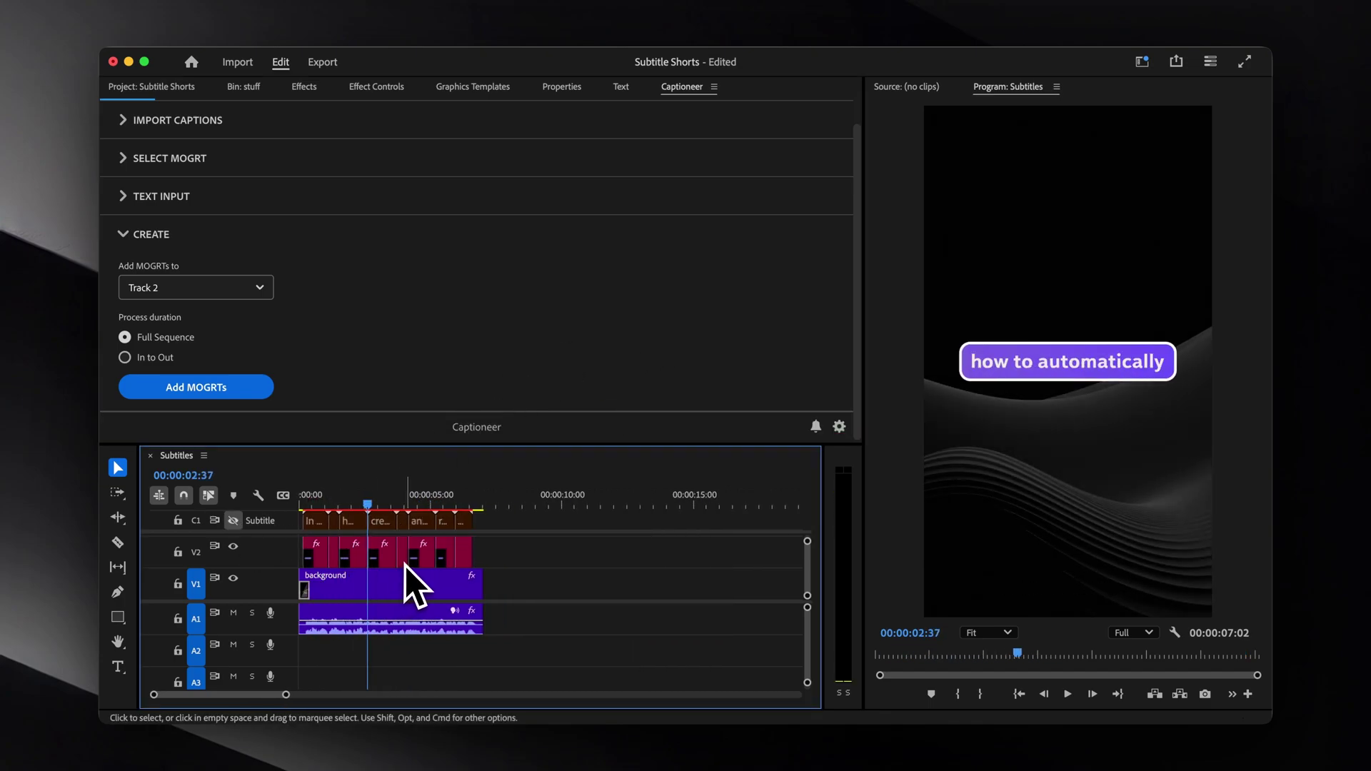
- Place the Spinning Subtitles V07 template from My Templates on V1 after the background clip
{"action": "left_click", "coordinate": [491, 92]}
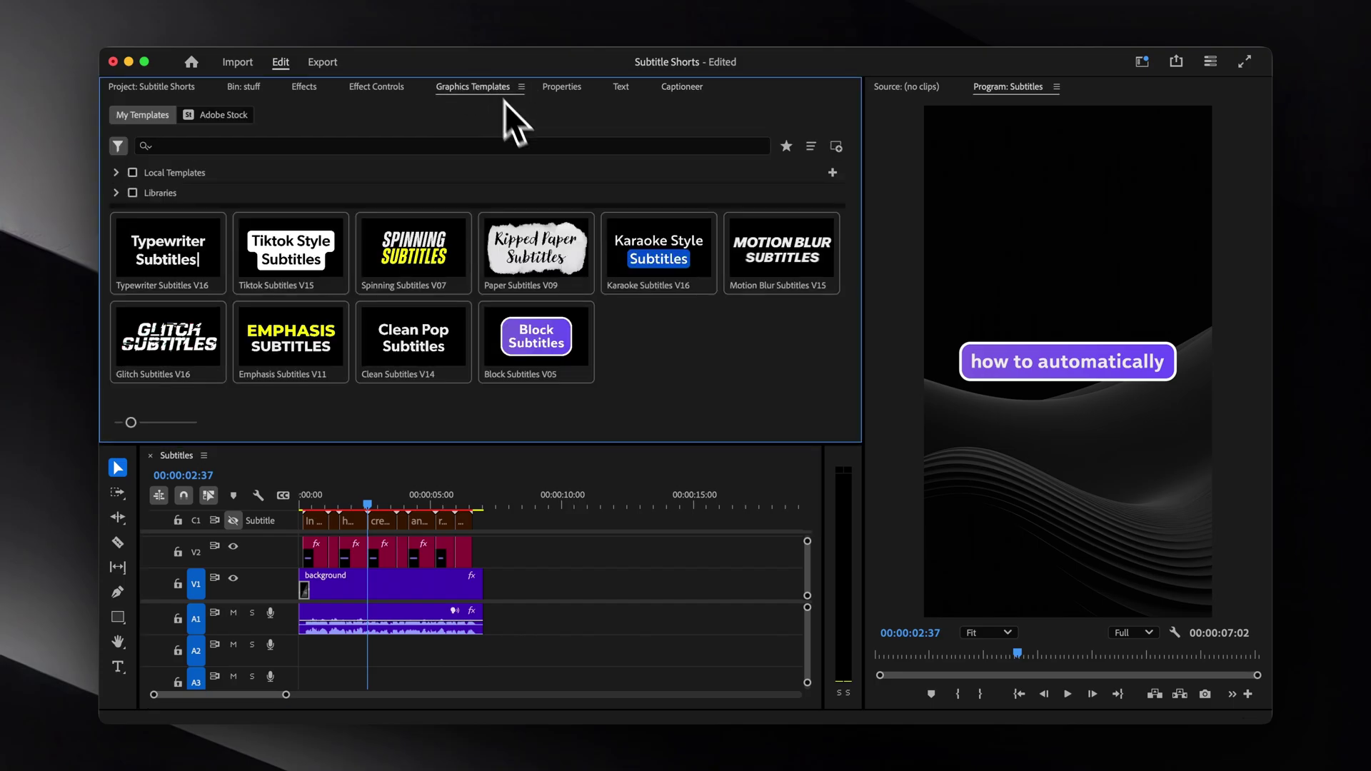
{"action": "left_click_drag", "start_coordinate": [431, 268], "coordinate": [523, 585]}
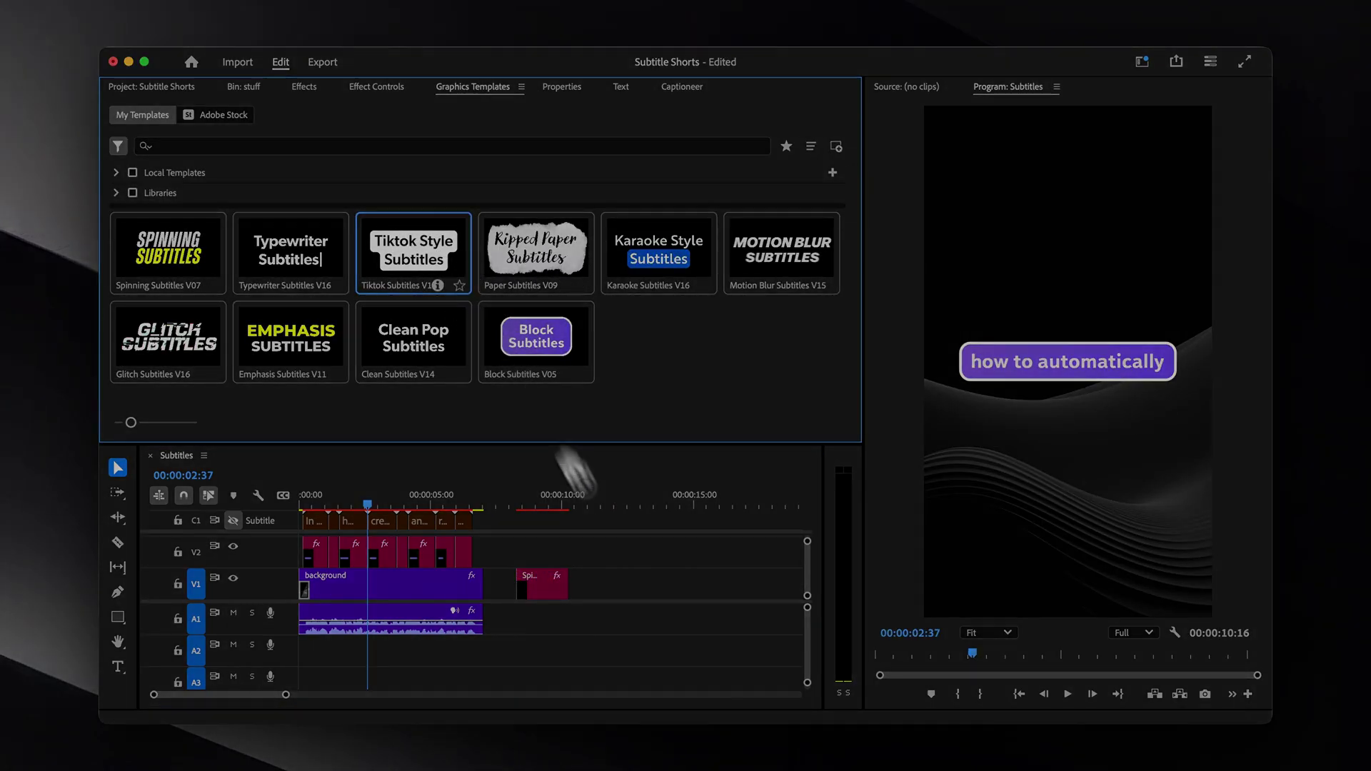